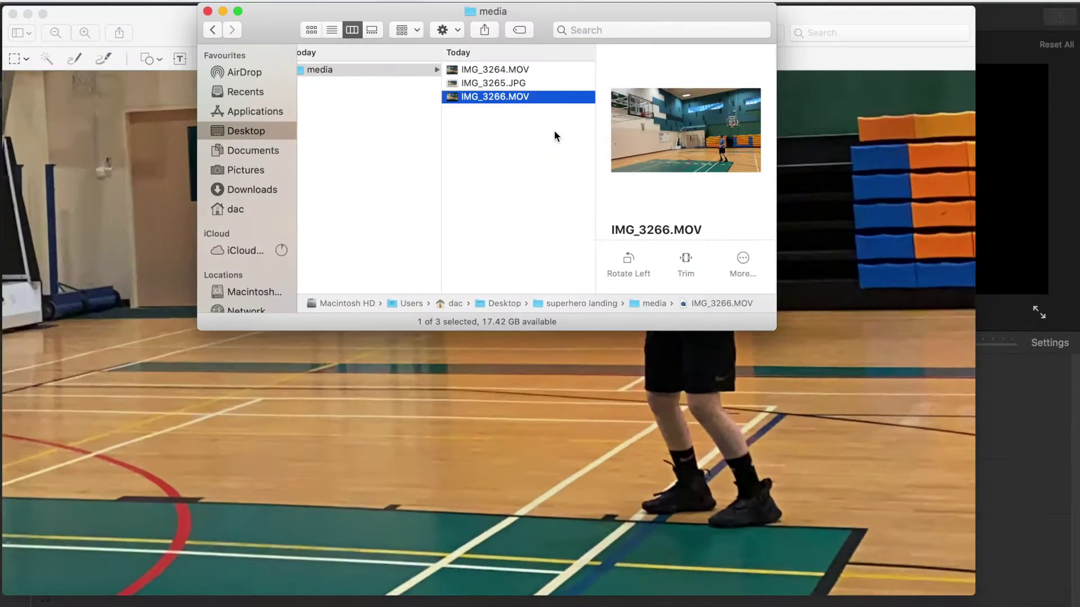
Select IMG_3264.MOV, then the photo IMG_3265.JPG in the media folder, and view it in Preview
{"action": "left_click", "coordinate": [500, 72]}
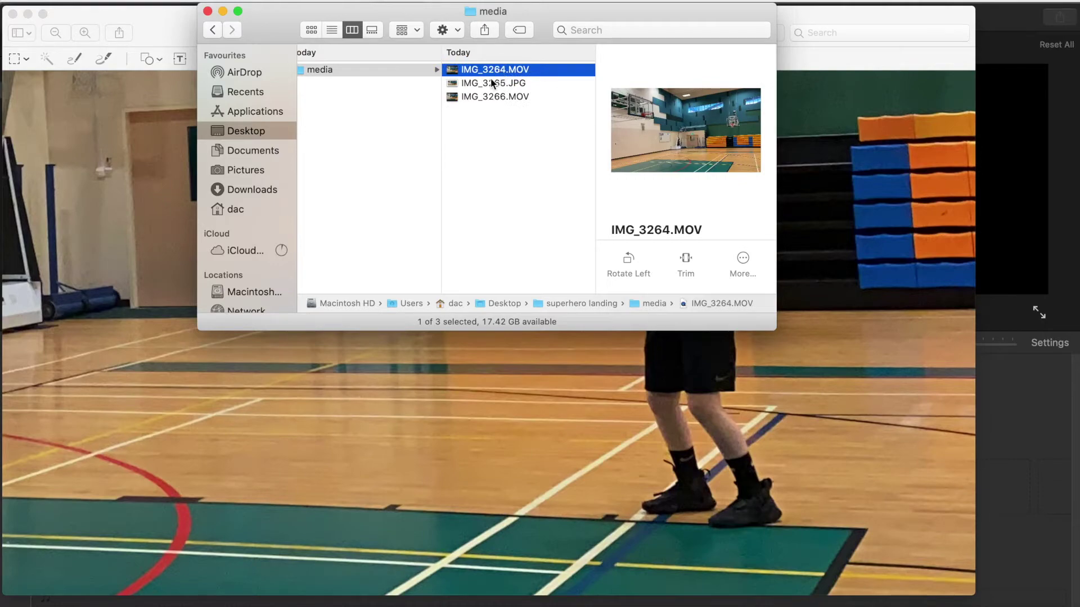
{"action": "left_click", "coordinate": [487, 83]}
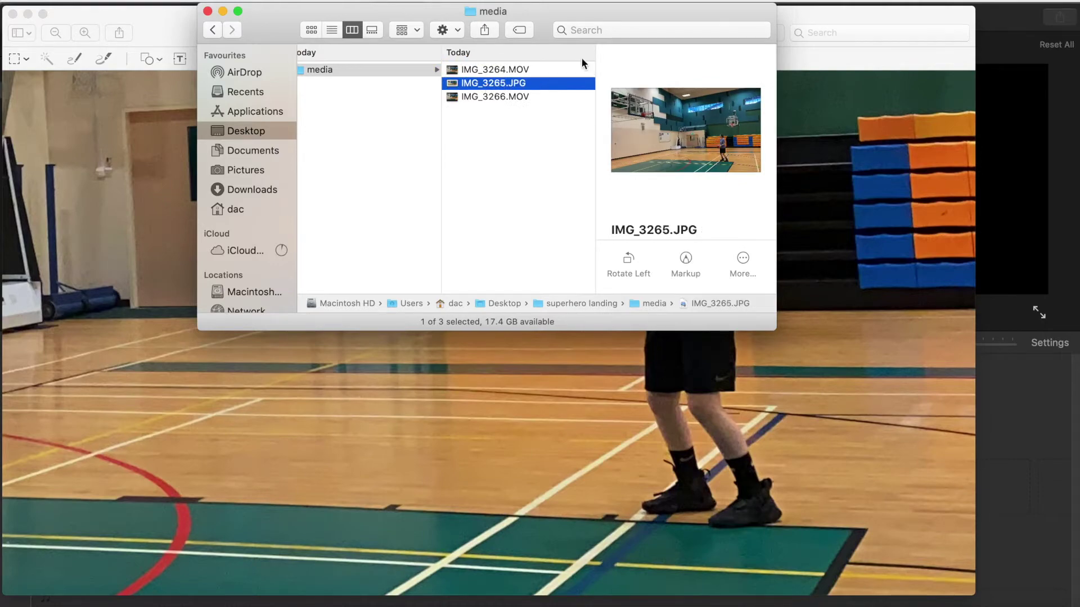
{"action": "left_click", "coordinate": [849, 16]}
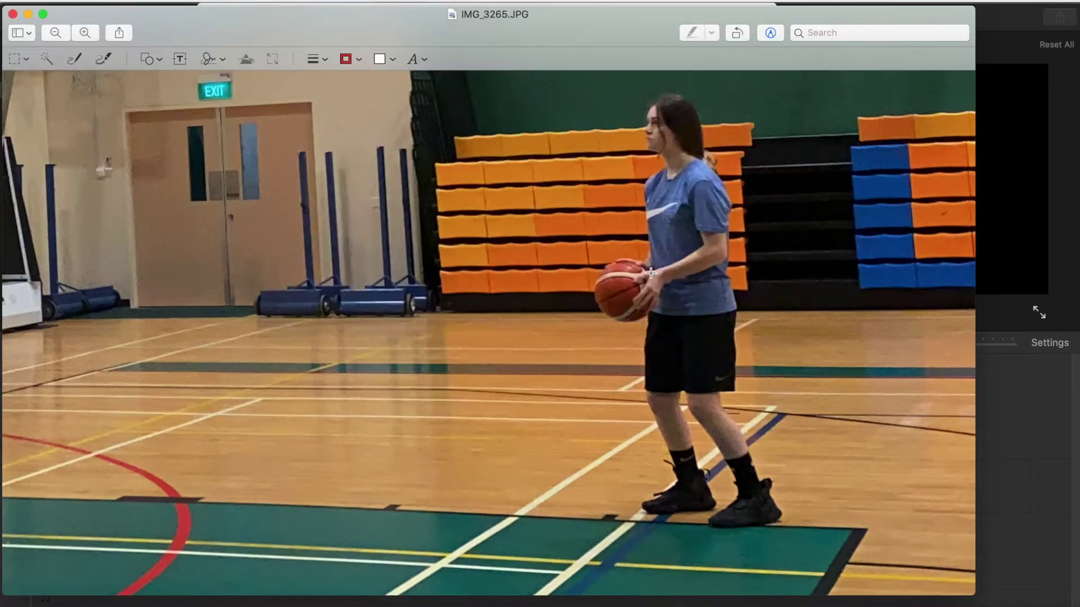
Trace the basketball player's outline in IMG_3265.JPG with the Smart Lasso selection
{"action": "scroll", "coordinate": [650, 273], "scroll_direction": "down", "scroll_amount": 5}
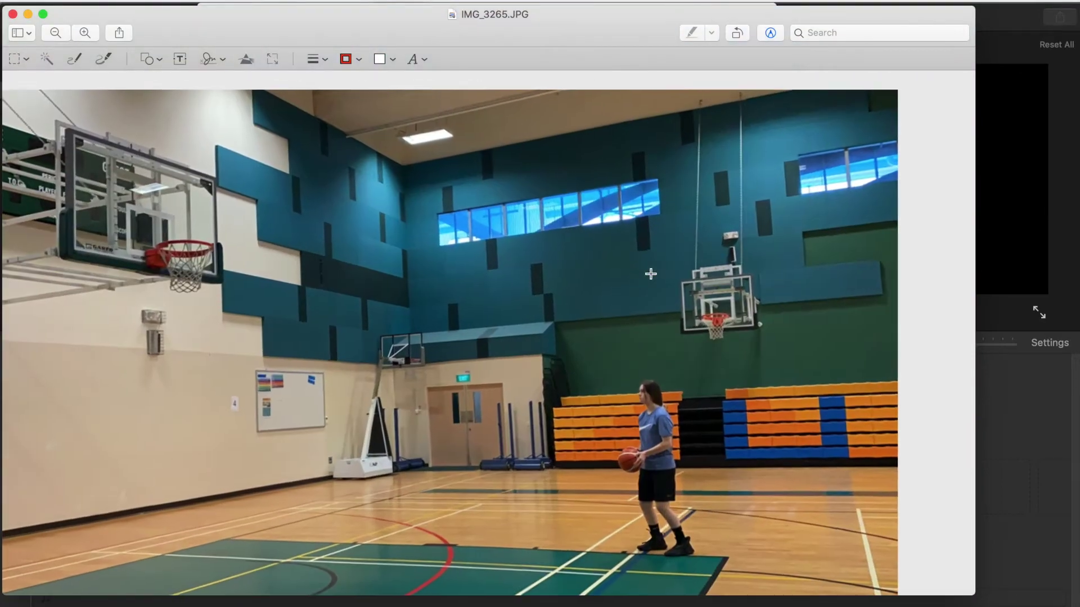
{"action": "scroll", "coordinate": [708, 515], "scroll_direction": "up", "scroll_amount": 5}
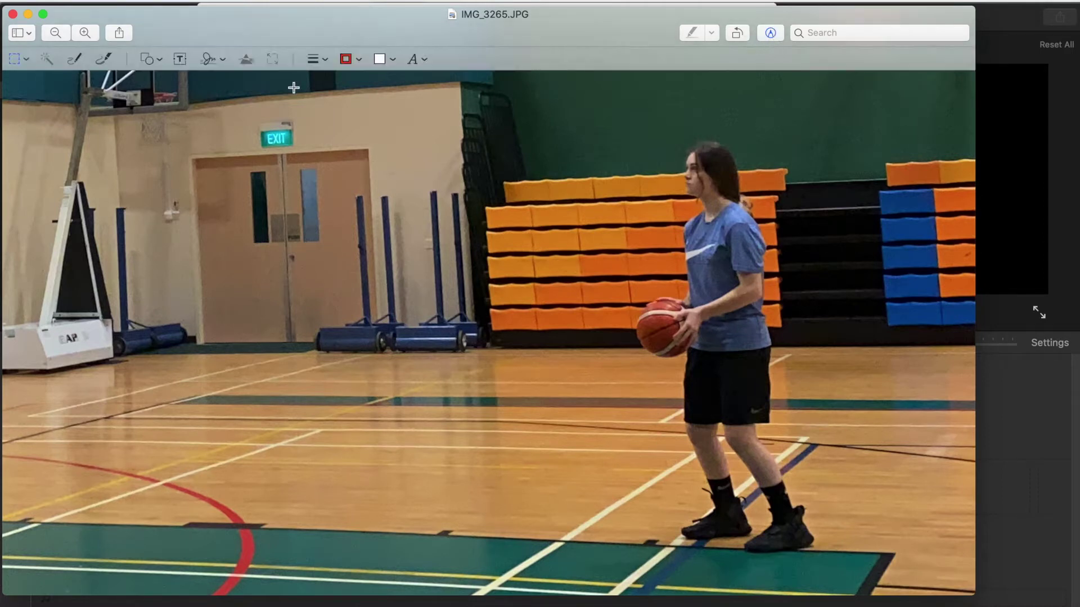
{"action": "left_click", "coordinate": [22, 59]}
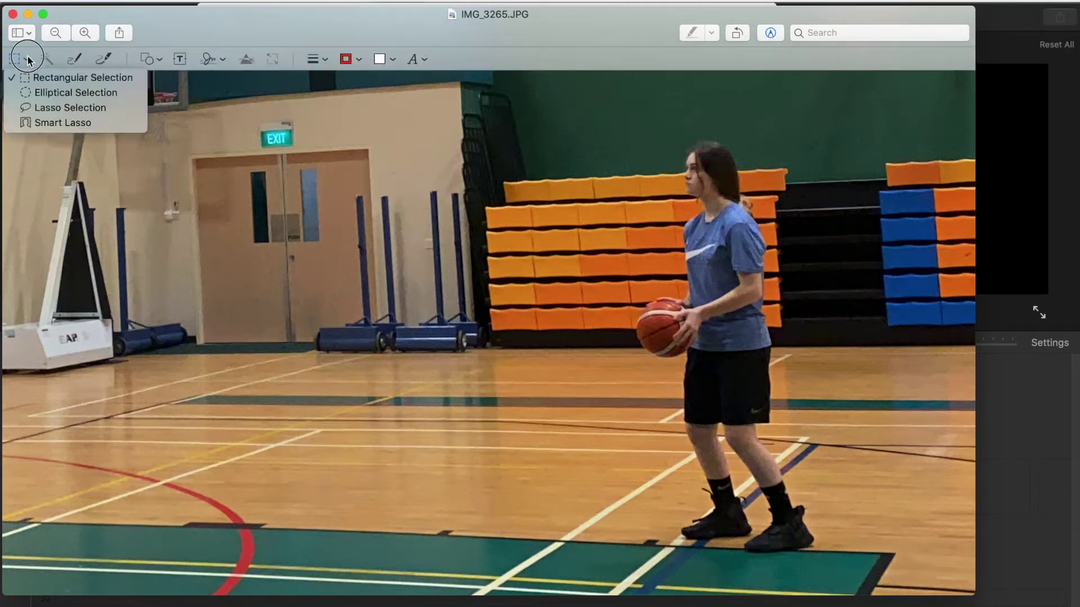
{"action": "left_click", "coordinate": [41, 121]}
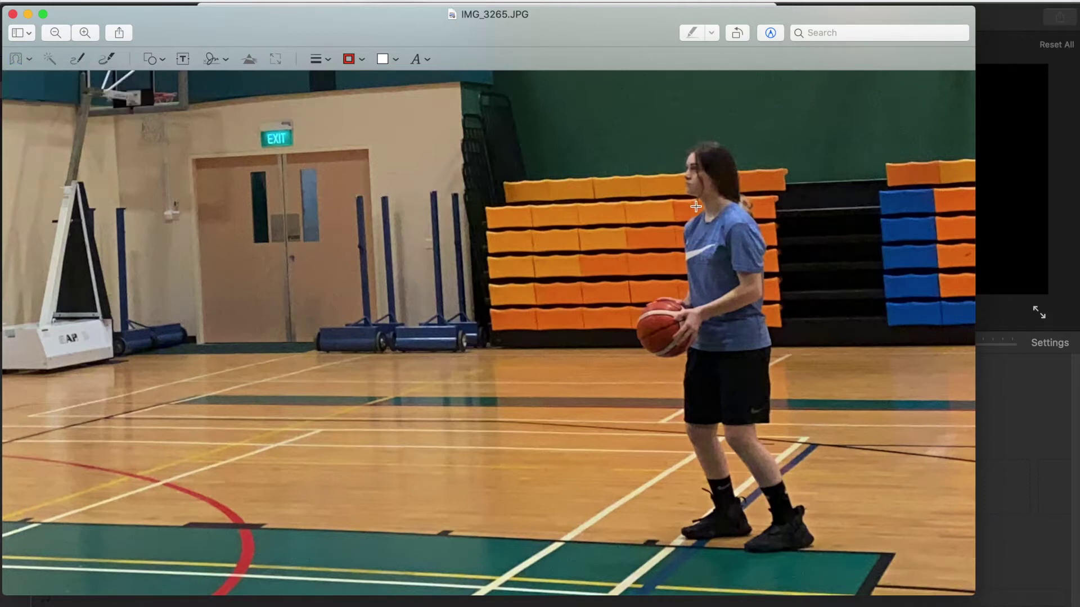
{"action": "mouse_move", "coordinate": [697, 207]}
{"action": "left_mouse_down"}
{"action": "mouse_move", "coordinate": [681, 291]}
{"action": "mouse_move", "coordinate": [642, 302]}
{"action": "mouse_move", "coordinate": [629, 322]}
{"action": "mouse_move", "coordinate": [650, 360]}
{"action": "mouse_move", "coordinate": [681, 358]}
{"action": "mouse_move", "coordinate": [676, 413]}
{"action": "mouse_move", "coordinate": [710, 508]}
{"action": "mouse_move", "coordinate": [680, 522]}
{"action": "mouse_move", "coordinate": [677, 538]}
{"action": "mouse_move", "coordinate": [744, 538]}
{"action": "mouse_move", "coordinate": [737, 550]}
{"action": "mouse_move", "coordinate": [747, 555]}
{"action": "mouse_move", "coordinate": [805, 557]}
{"action": "mouse_move", "coordinate": [816, 529]}
{"action": "mouse_move", "coordinate": [764, 437]}
{"action": "mouse_move", "coordinate": [776, 355]}
{"action": "mouse_move", "coordinate": [768, 230]}
{"action": "mouse_move", "coordinate": [726, 135]}
{"action": "mouse_move", "coordinate": [688, 200]}
{"action": "left_mouse_up"}
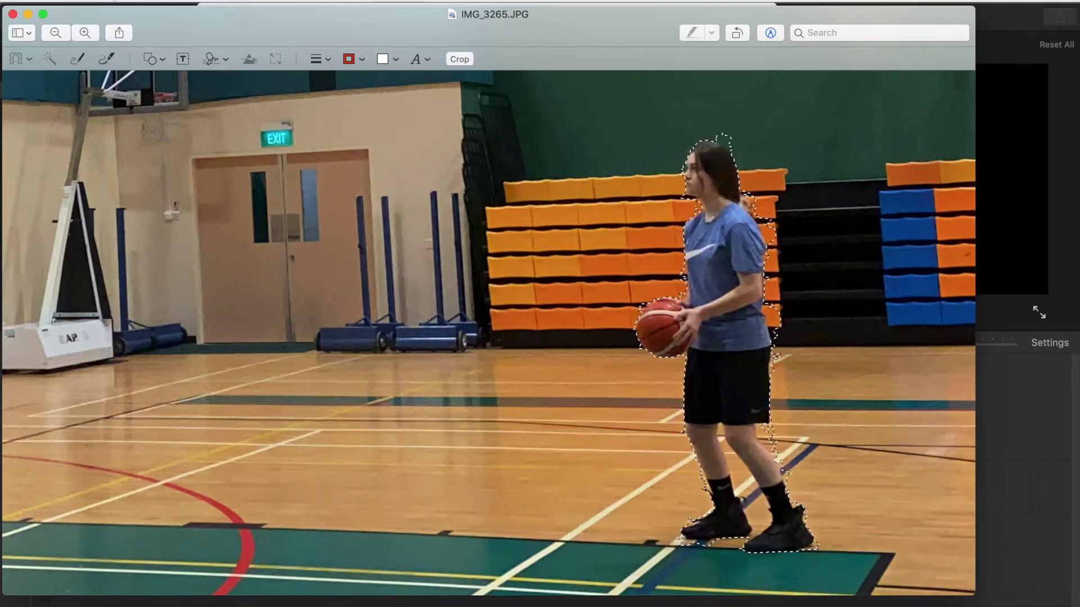
{"action": "left_click", "coordinate": [109, 1]}
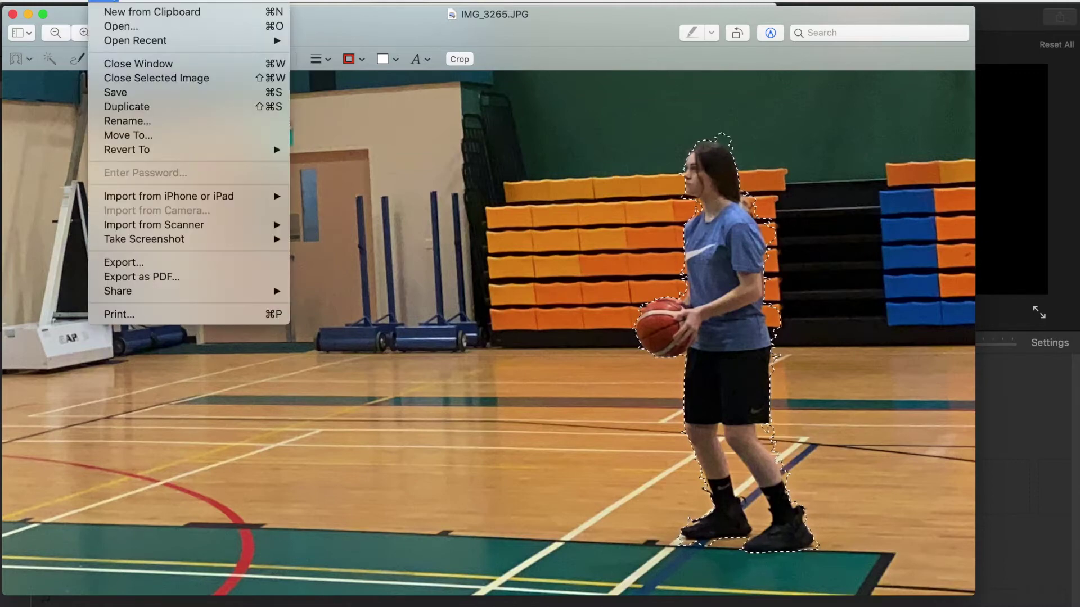
Create an Untitled image from the clipboard cut-out, centre its window and show the Markup tools
{"action": "left_click", "coordinate": [118, 13]}
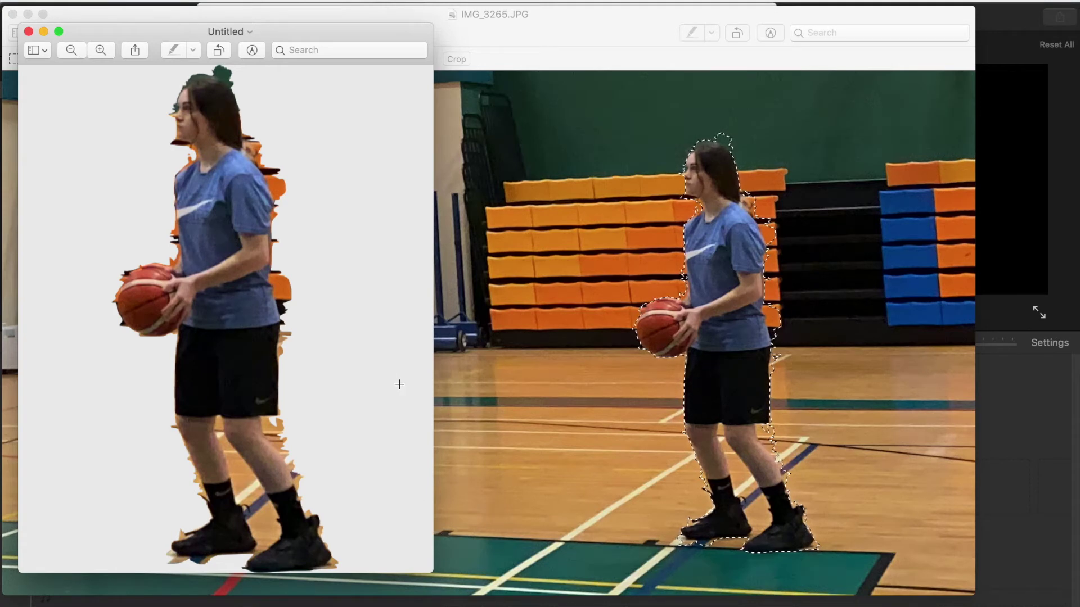
{"action": "left_click_drag", "start_coordinate": [337, 29], "coordinate": [664, 21]}
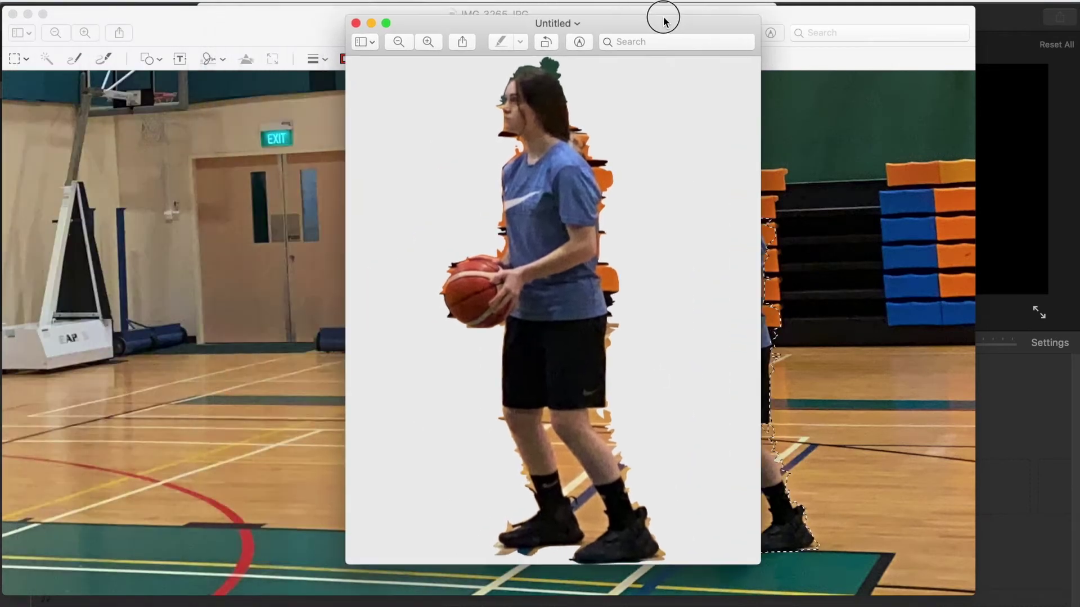
{"action": "left_click", "coordinate": [579, 41]}
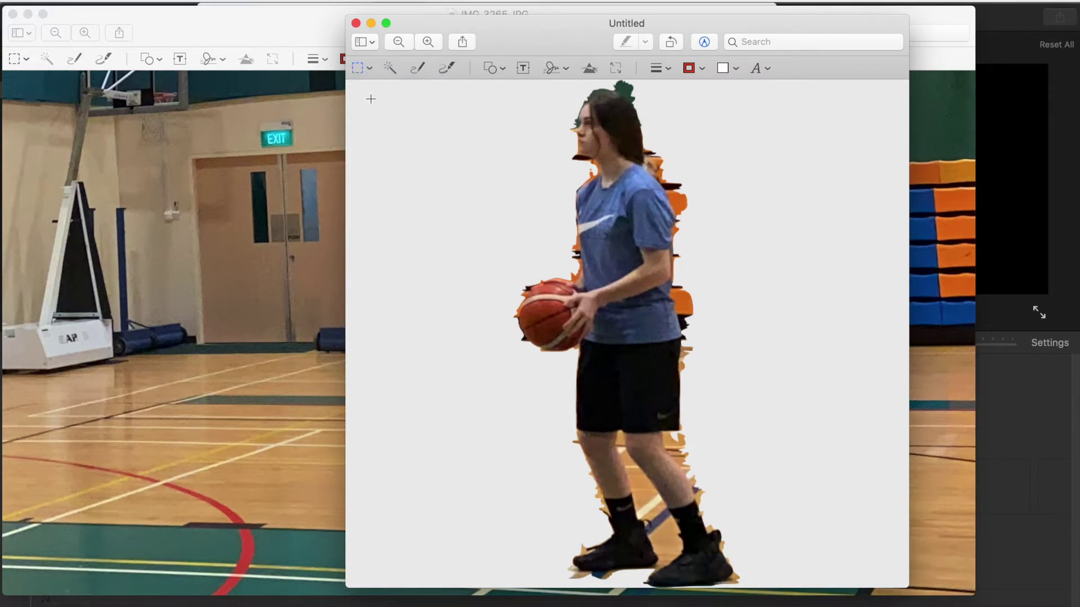
With Lasso Selection, erase the orange leftover fragment beside the girl's arm
{"action": "left_click", "coordinate": [370, 69]}
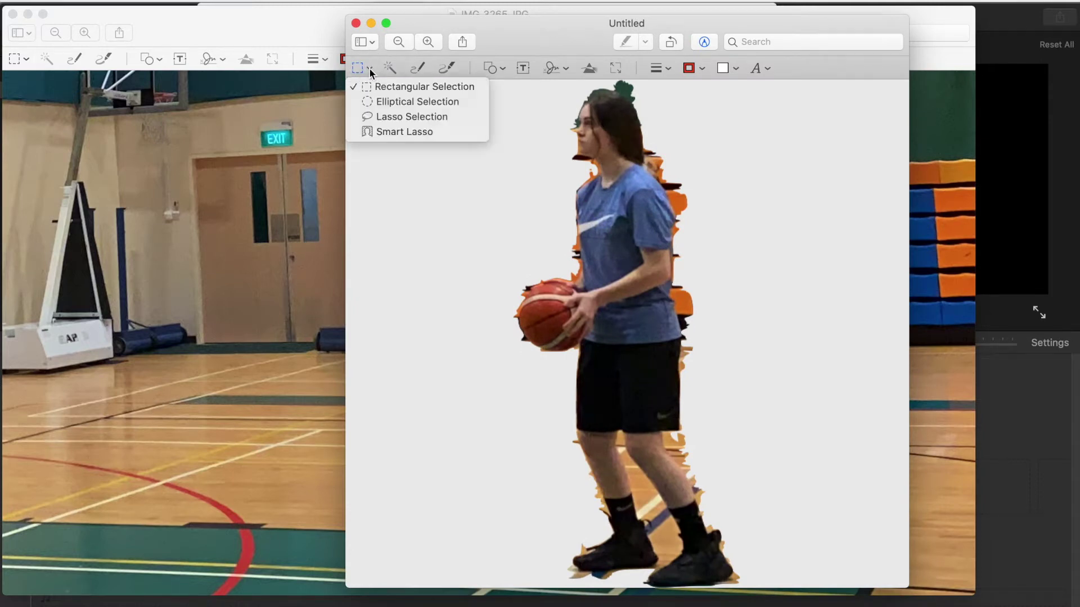
{"action": "left_click", "coordinate": [388, 114]}
{"action": "scroll", "coordinate": [696, 205], "scroll_direction": "up", "scroll_amount": 5}
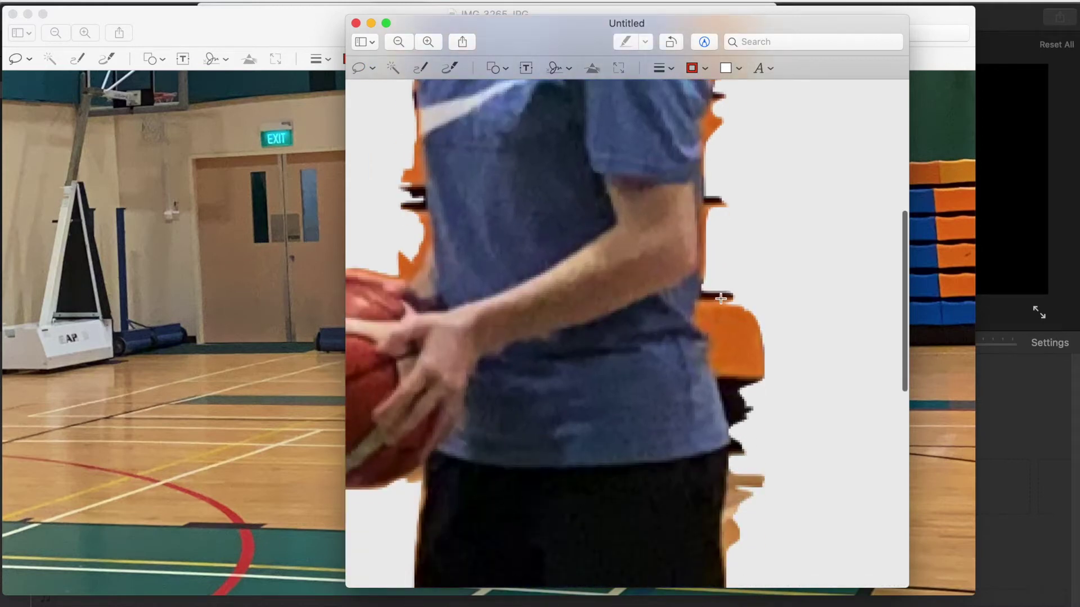
{"action": "mouse_move", "coordinate": [703, 289]}
{"action": "left_mouse_down"}
{"action": "mouse_move", "coordinate": [694, 314]}
{"action": "mouse_move", "coordinate": [729, 425]}
{"action": "mouse_move", "coordinate": [774, 422]}
{"action": "mouse_move", "coordinate": [795, 292]}
{"action": "mouse_move", "coordinate": [762, 243]}
{"action": "left_mouse_up"}
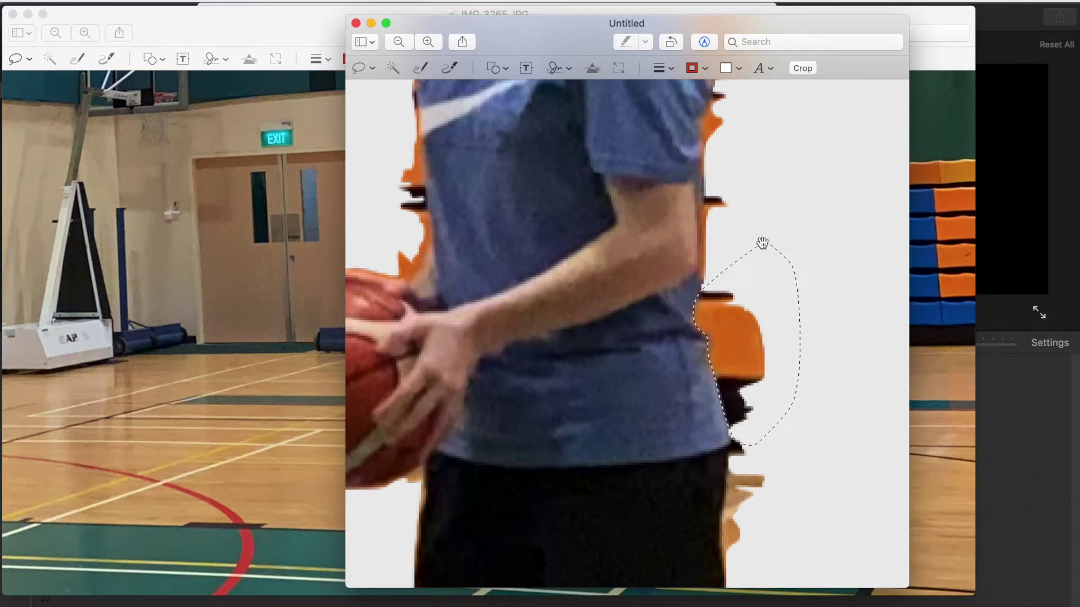
{"action": "key", "text": "Delete"}
Lasso and erase the floor patches below and beside the shorts' corner
{"action": "scroll", "coordinate": [762, 243], "scroll_direction": "down", "scroll_amount": 1}
{"action": "scroll", "coordinate": [762, 243], "scroll_direction": "down", "scroll_amount": 5}
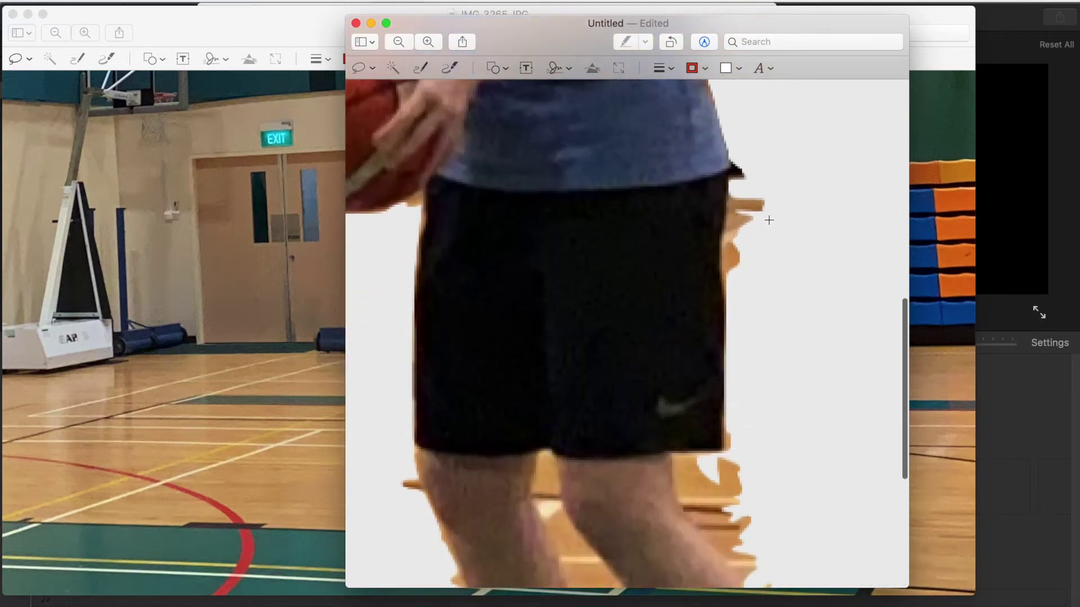
{"action": "scroll", "coordinate": [763, 227], "scroll_direction": "down", "scroll_amount": 3}
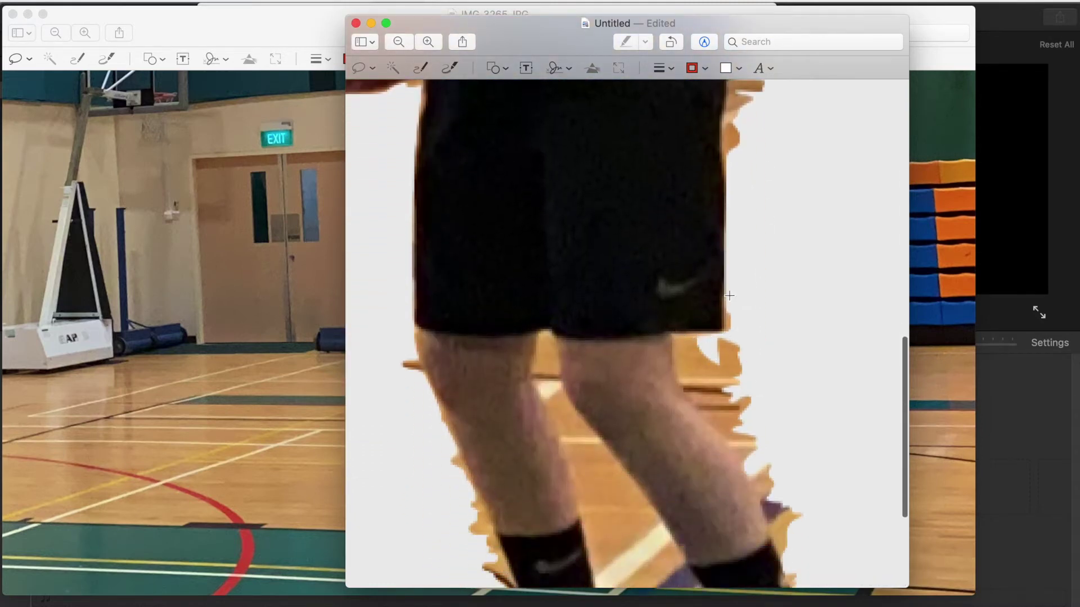
{"action": "mouse_move", "coordinate": [726, 290]}
{"action": "left_mouse_down"}
{"action": "mouse_move", "coordinate": [728, 342]}
{"action": "mouse_move", "coordinate": [737, 289]}
{"action": "left_mouse_up"}
{"action": "left_click", "coordinate": [722, 338]}
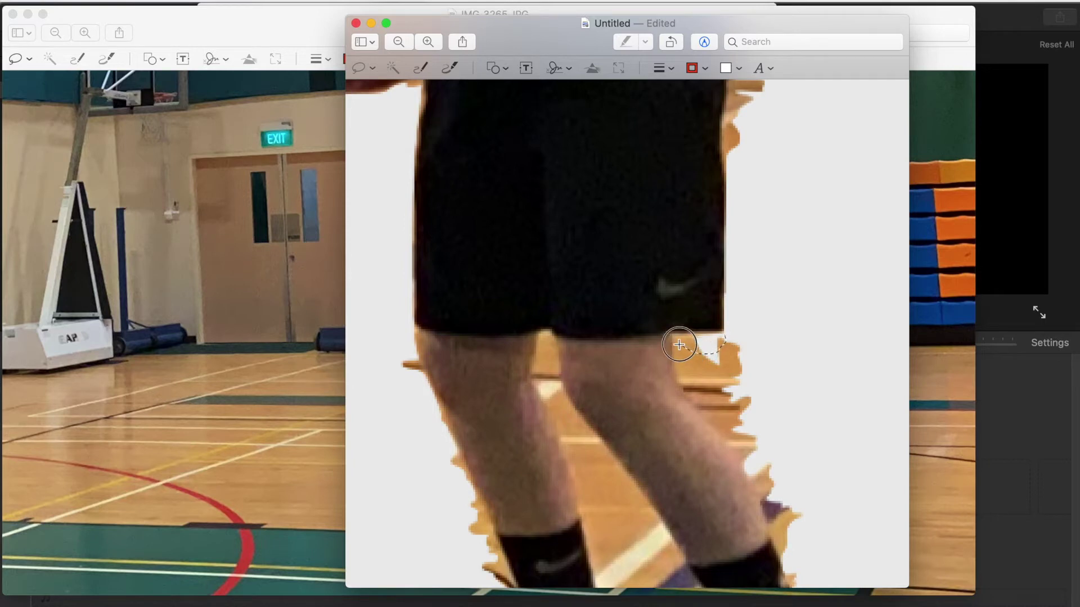
{"action": "key", "text": "BackSpace"}
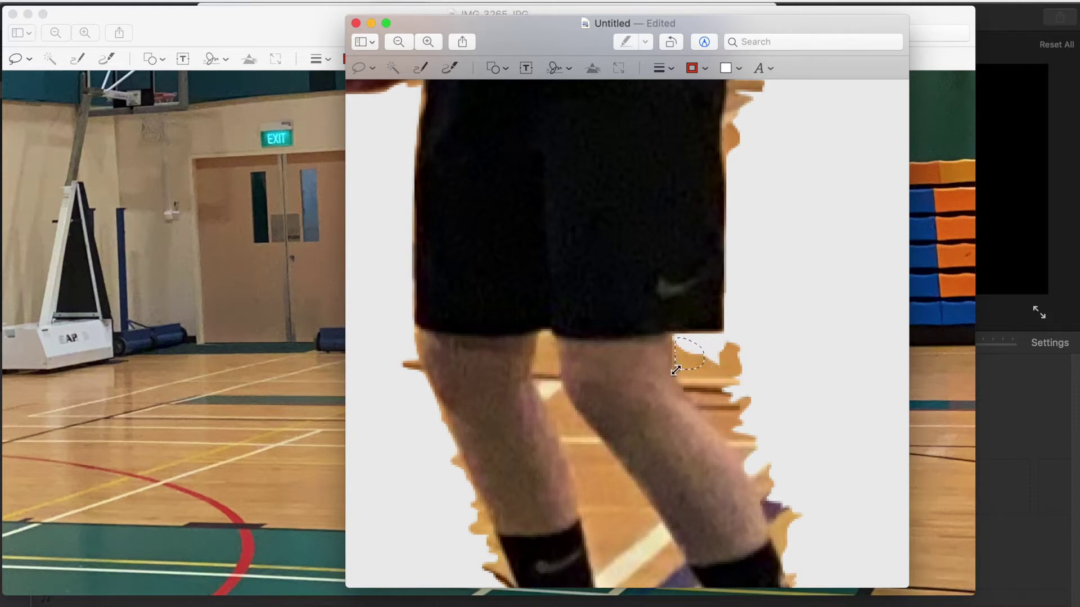
{"action": "key", "text": "BackSpace"}
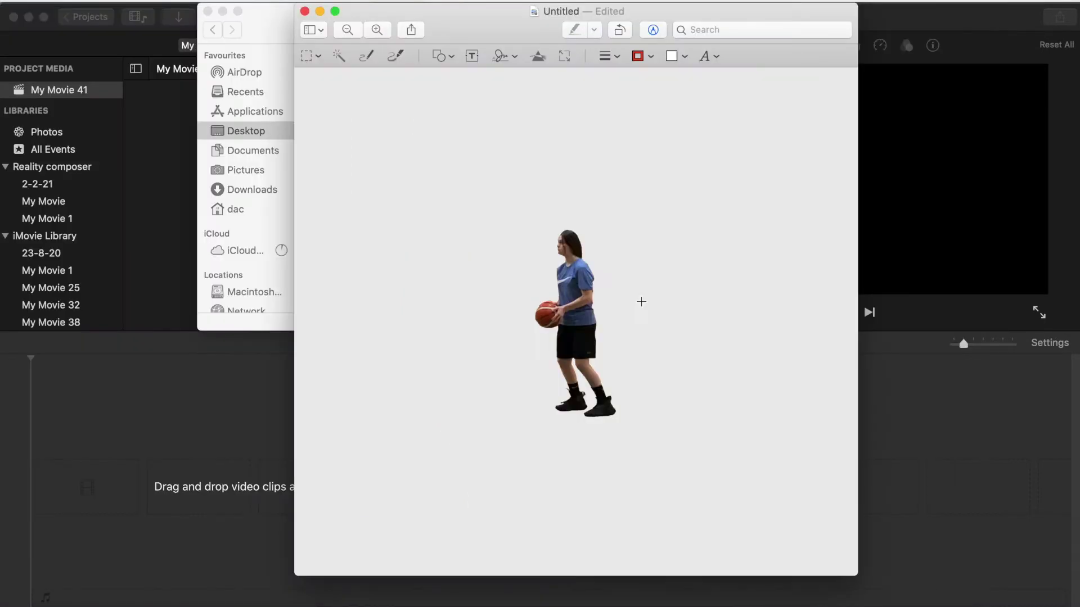
Drag gym clip IMG_3266.MOV from the Finder media window onto Keynote's black first slide
{"action": "scroll", "coordinate": [641, 300], "scroll_direction": "up", "scroll_amount": 3}
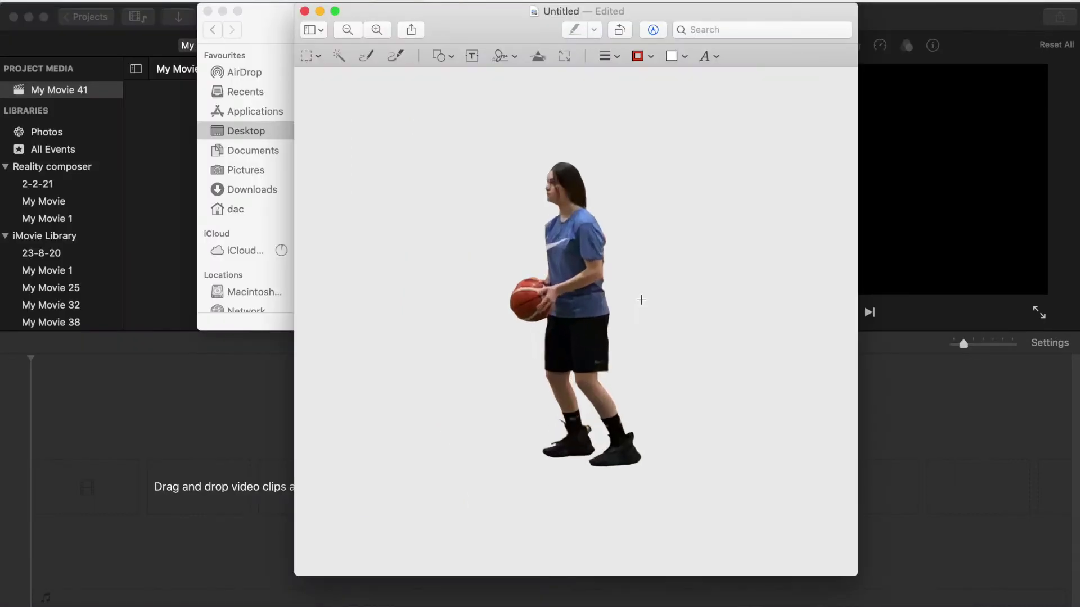
{"action": "scroll", "coordinate": [642, 300], "scroll_direction": "down", "scroll_amount": 3}
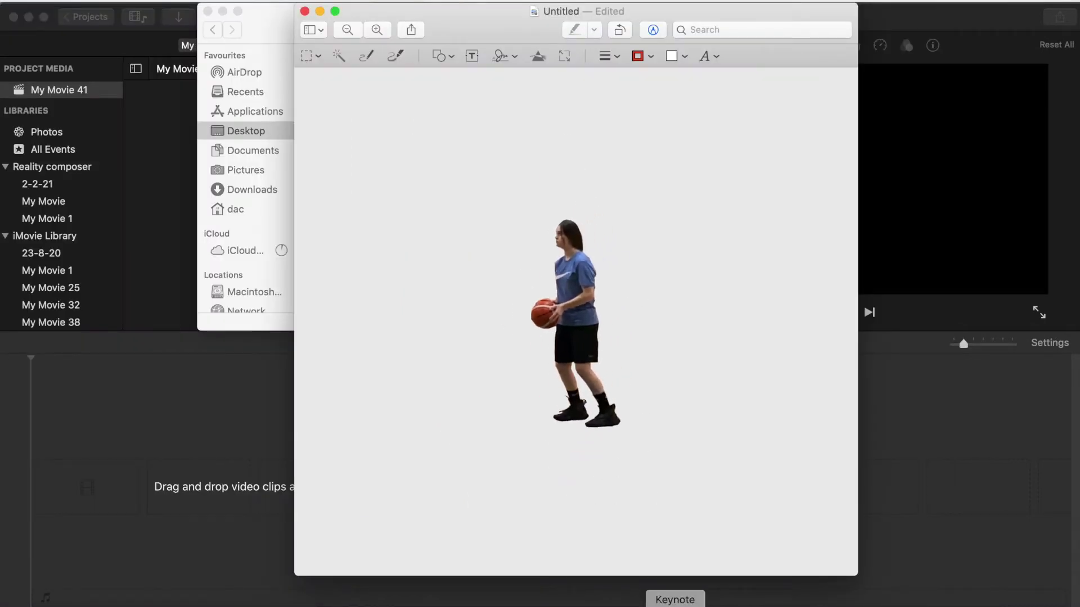
{"action": "left_click", "coordinate": [675, 604]}
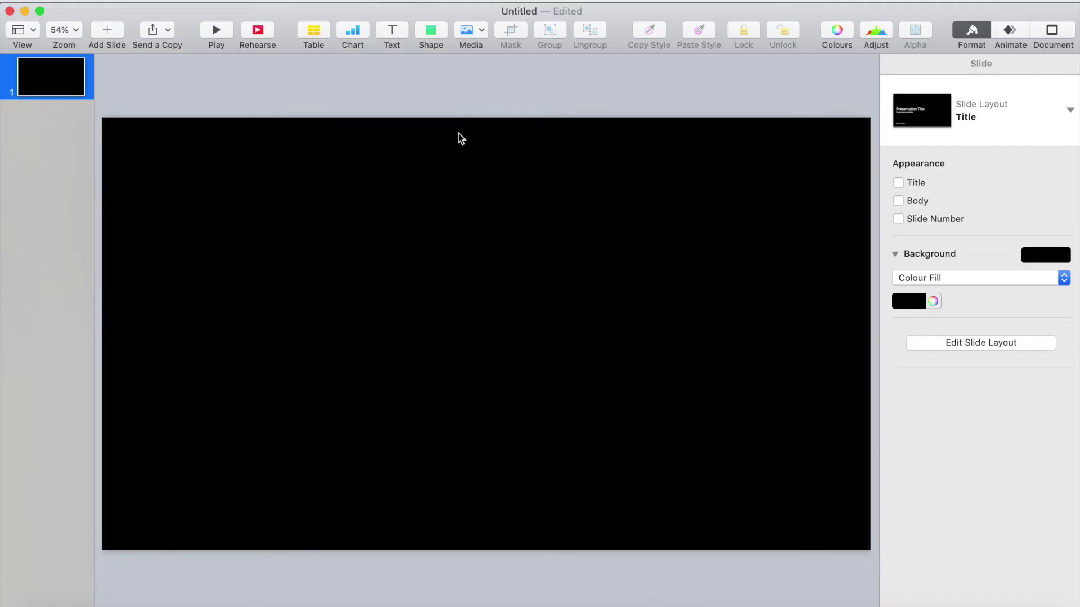
{"action": "key", "text": "ctrl+Up"}
{"action": "left_click", "coordinate": [704, 133]}
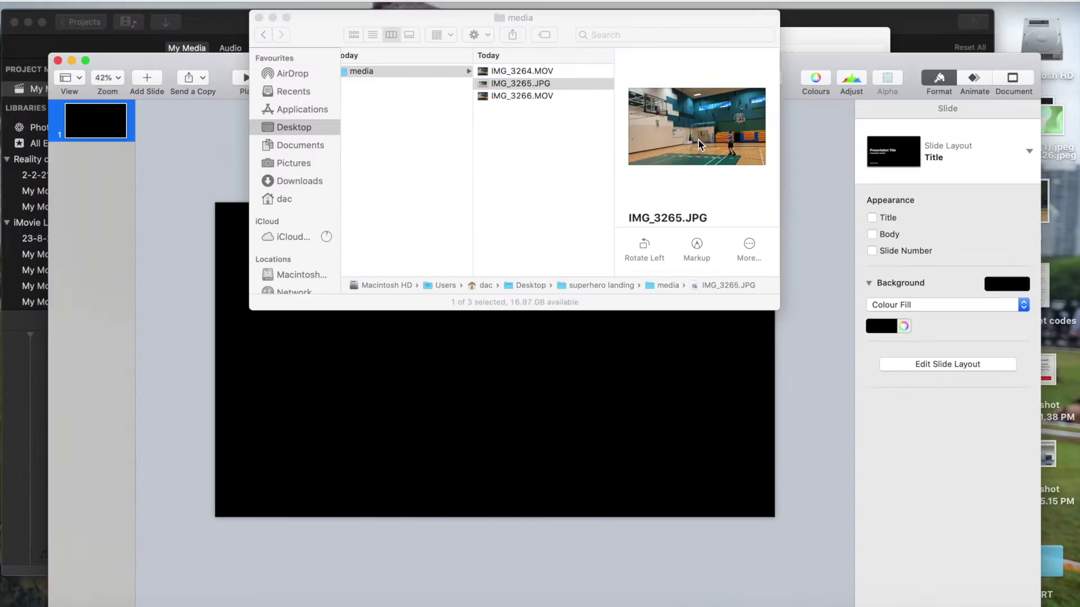
{"action": "left_click", "coordinate": [503, 96]}
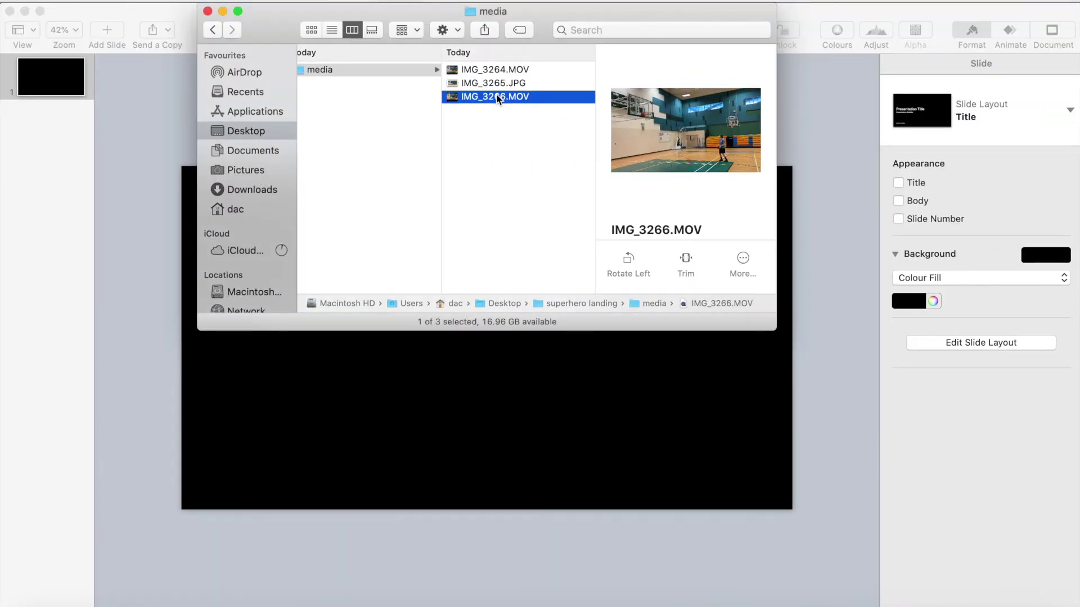
{"action": "left_click_drag", "start_coordinate": [498, 98], "coordinate": [622, 411]}
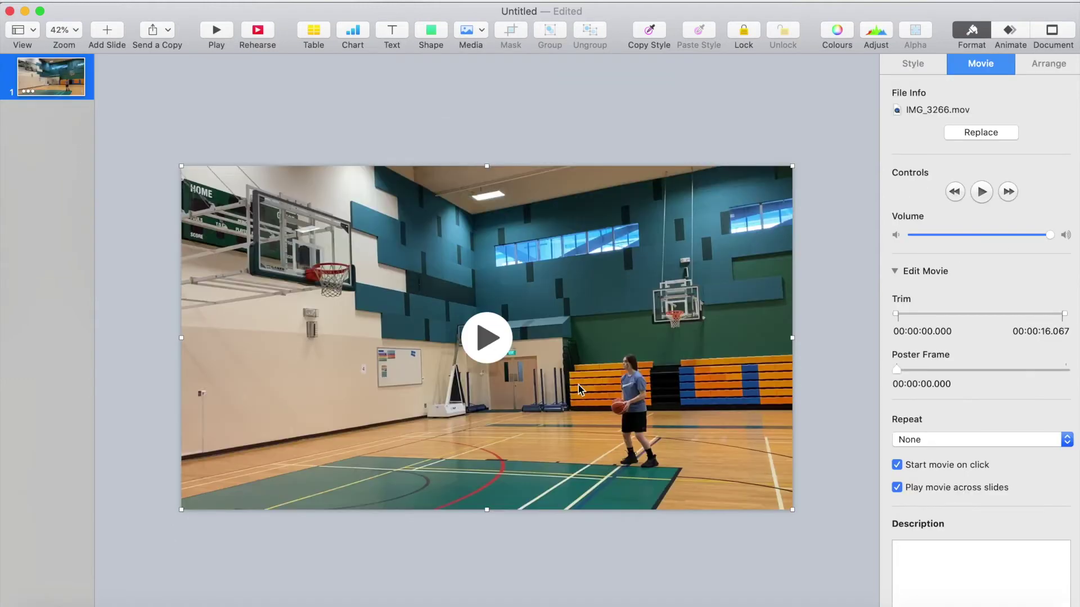
{"action": "scroll", "coordinate": [781, 394], "scroll_direction": "up", "scroll_amount": 5}
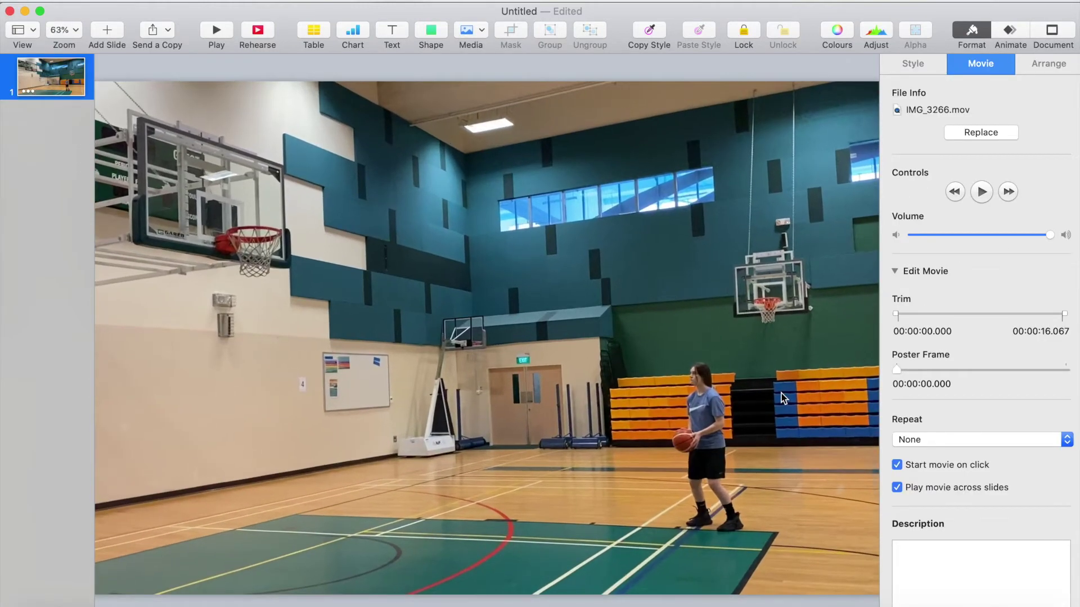
Trim the start of the gym movie and set its opacity to 33% in the Style tab
{"action": "scroll", "coordinate": [781, 393], "scroll_direction": "up", "scroll_amount": 5}
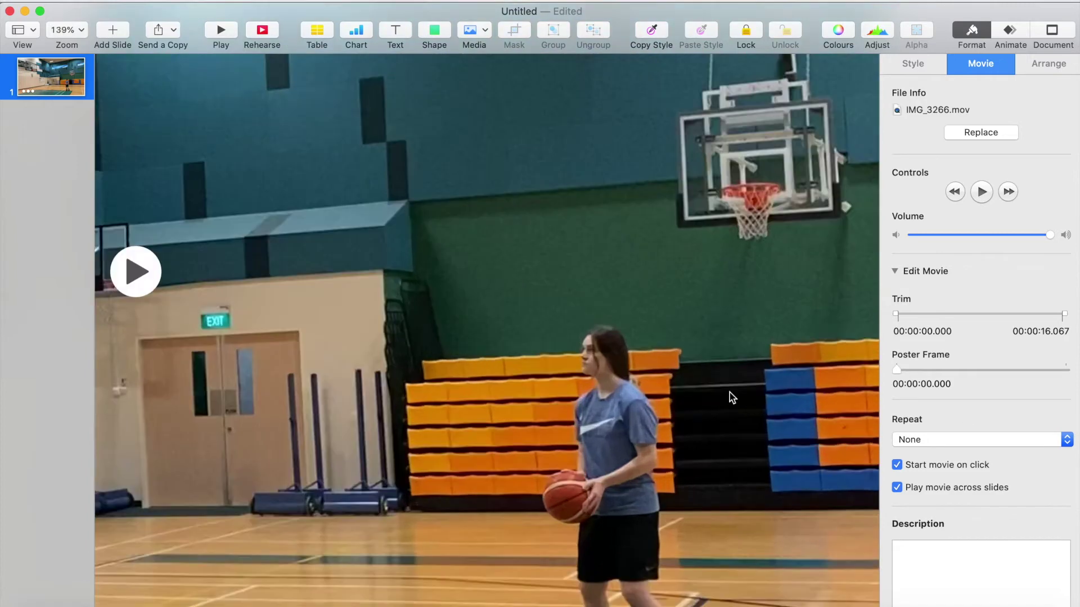
{"action": "scroll", "coordinate": [730, 392], "scroll_direction": "down", "scroll_amount": 2}
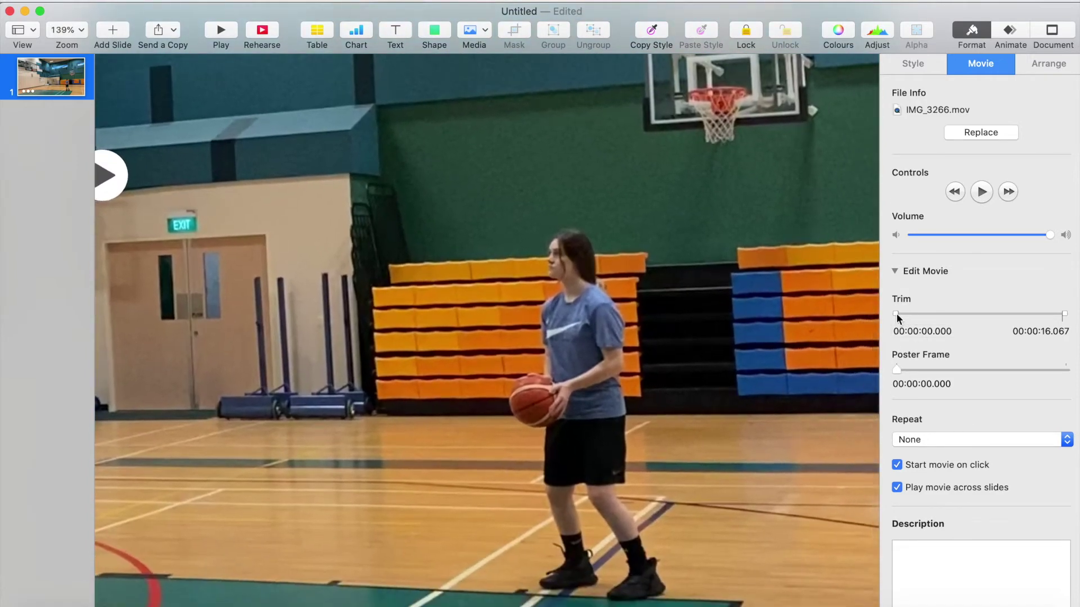
{"action": "left_click_drag", "start_coordinate": [896, 313], "coordinate": [993, 313]}
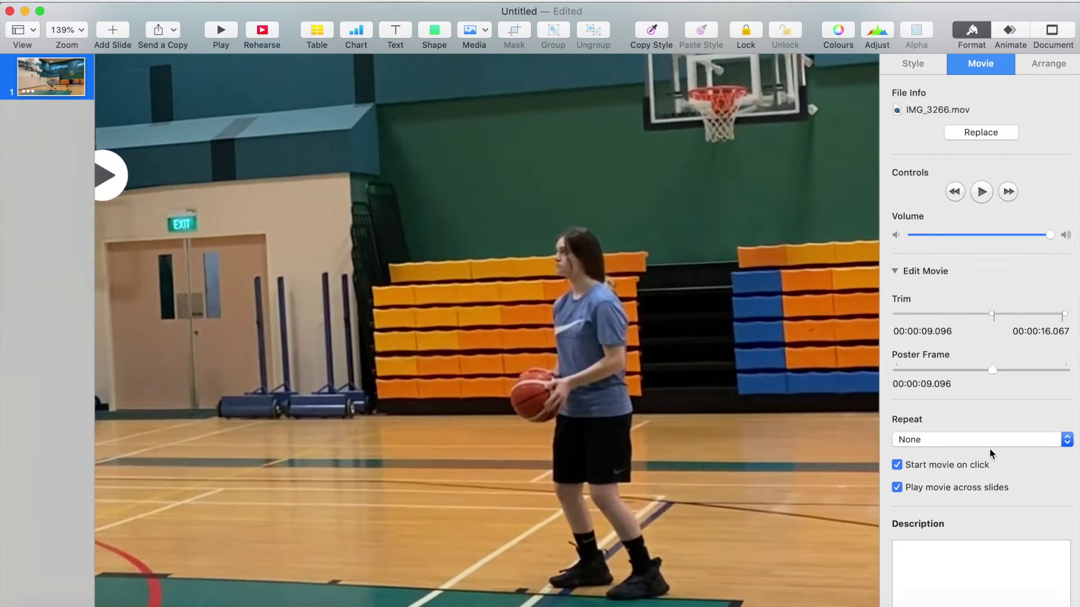
{"action": "left_click", "coordinate": [921, 66]}
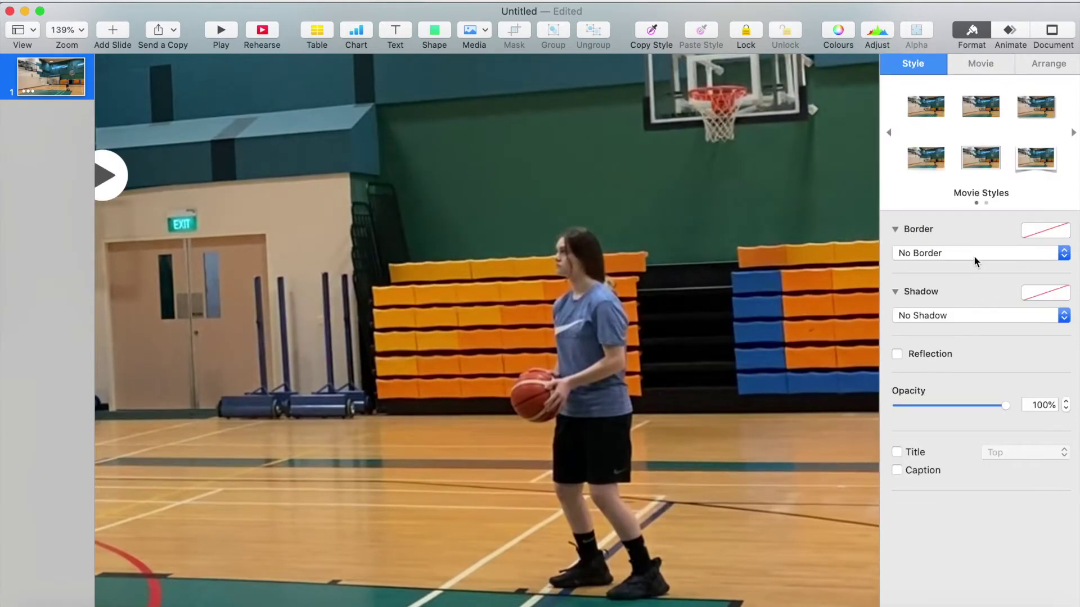
{"action": "left_click", "coordinate": [934, 405]}
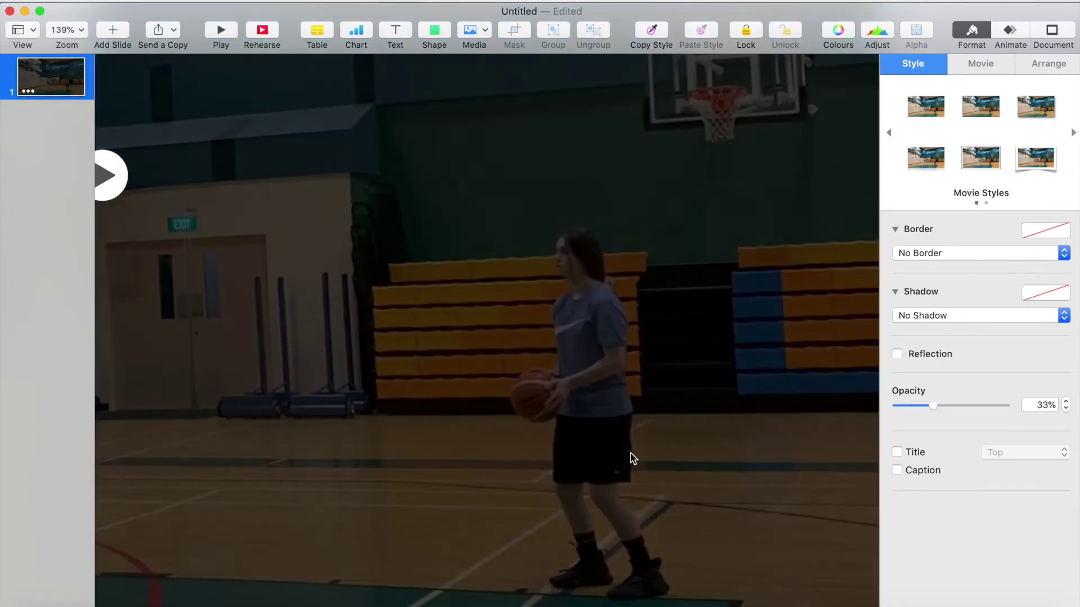
{"action": "key", "text": "ctrl+Up"}
Drag the player cutout from the Preview window onto the Keynote slide
{"action": "left_click", "coordinate": [869, 212]}
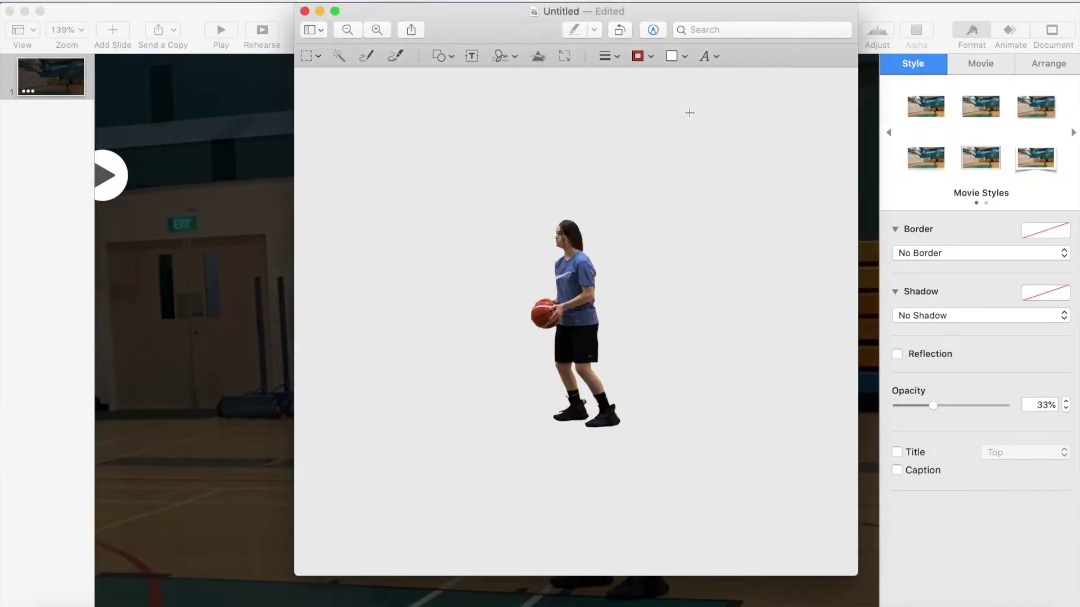
{"action": "left_click_drag", "start_coordinate": [496, 10], "coordinate": [764, 3]}
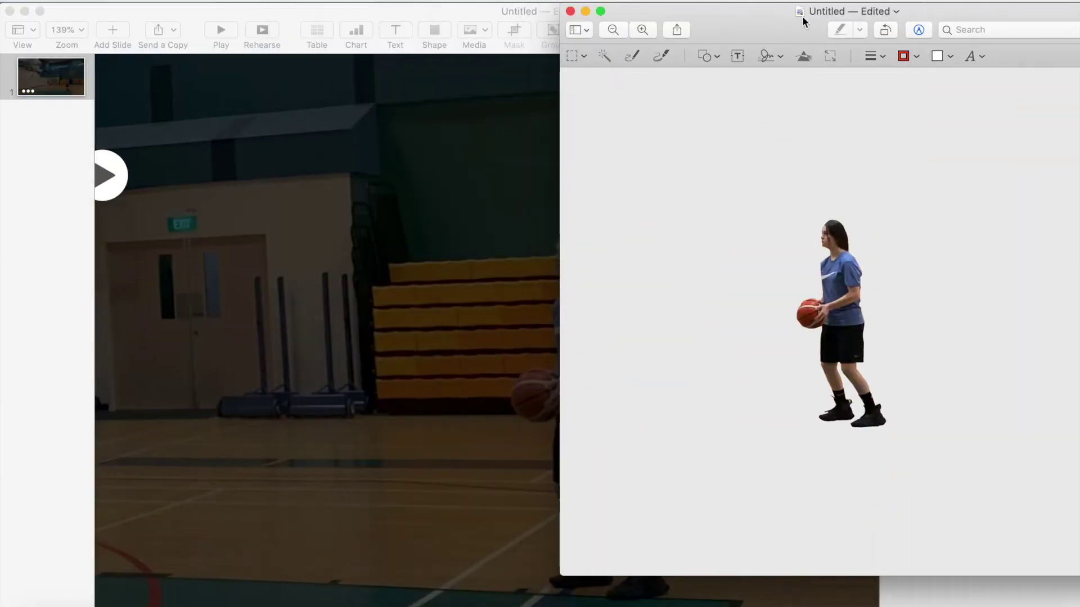
{"action": "left_click_drag", "start_coordinate": [746, 34], "coordinate": [578, 381]}
Move and enlarge the cutout to sit over the player in the movie
{"action": "scroll", "coordinate": [646, 290], "scroll_direction": "down", "scroll_amount": 5}
{"action": "scroll", "coordinate": [537, 385], "scroll_direction": "up", "scroll_amount": 4}
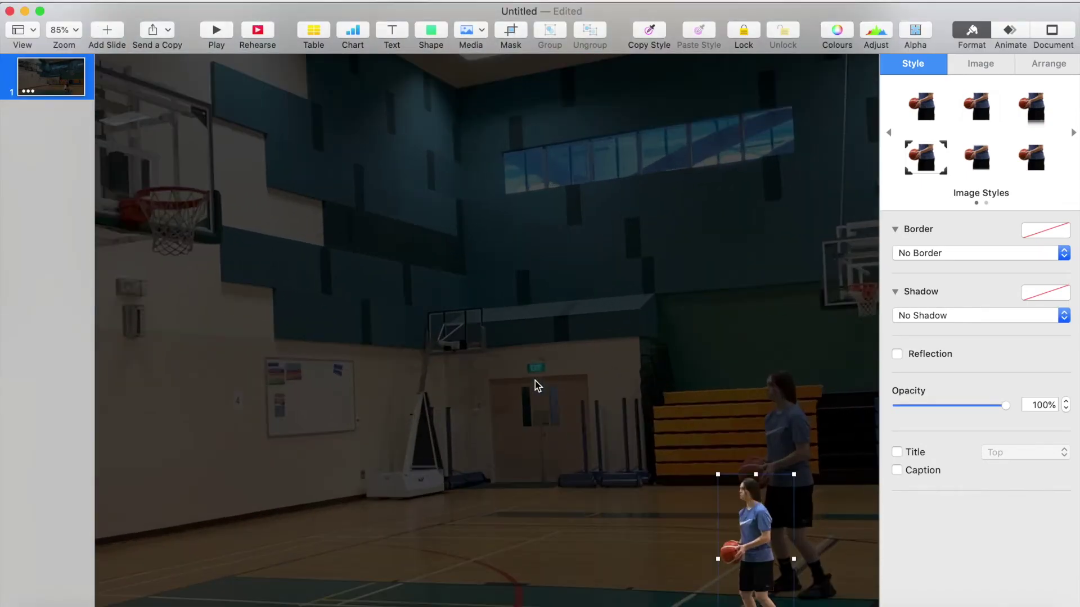
{"action": "scroll", "coordinate": [537, 386], "scroll_direction": "right", "scroll_amount": 5}
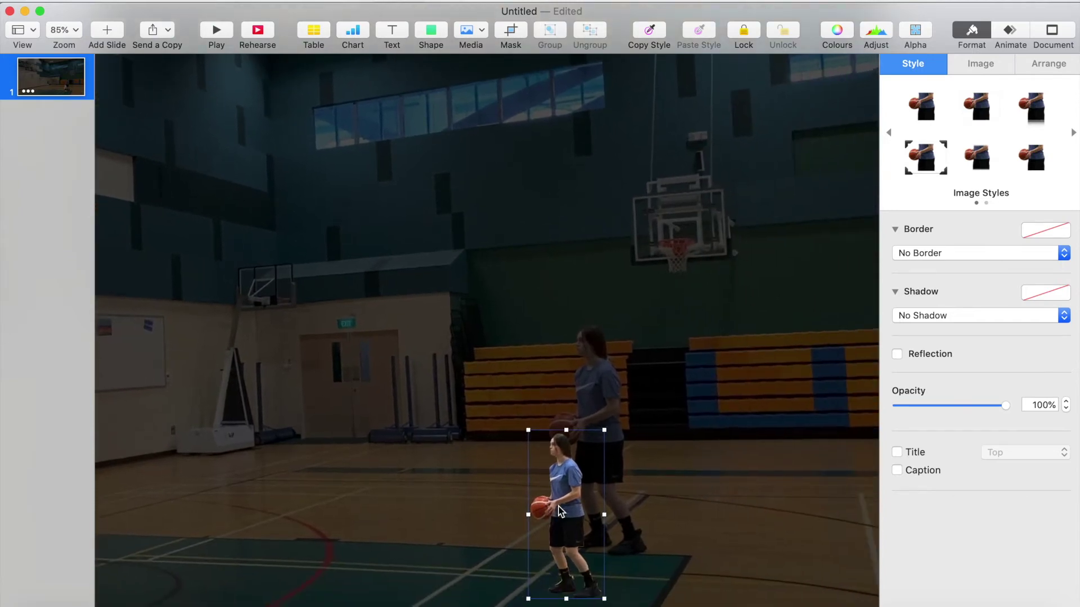
{"action": "left_click_drag", "start_coordinate": [560, 510], "coordinate": [586, 448]}
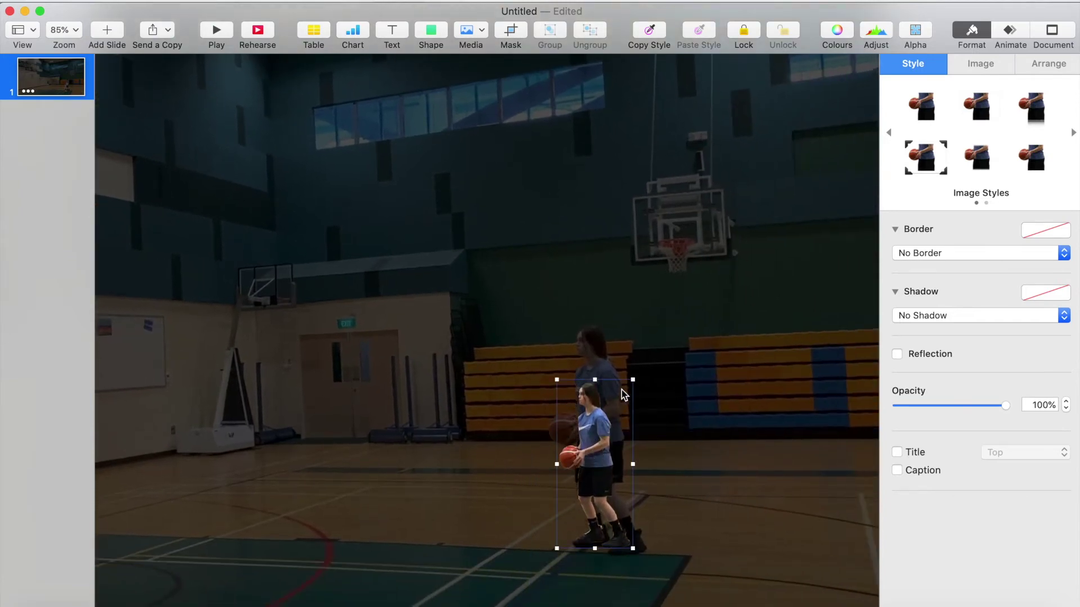
{"action": "left_click_drag", "start_coordinate": [631, 382], "coordinate": [702, 342]}
{"action": "left_click_drag", "start_coordinate": [601, 402], "coordinate": [593, 411]}
Fine-tune the cutout's size and position to match the movie's player exactly
{"action": "scroll", "coordinate": [593, 450], "scroll_direction": "up", "scroll_amount": 5}
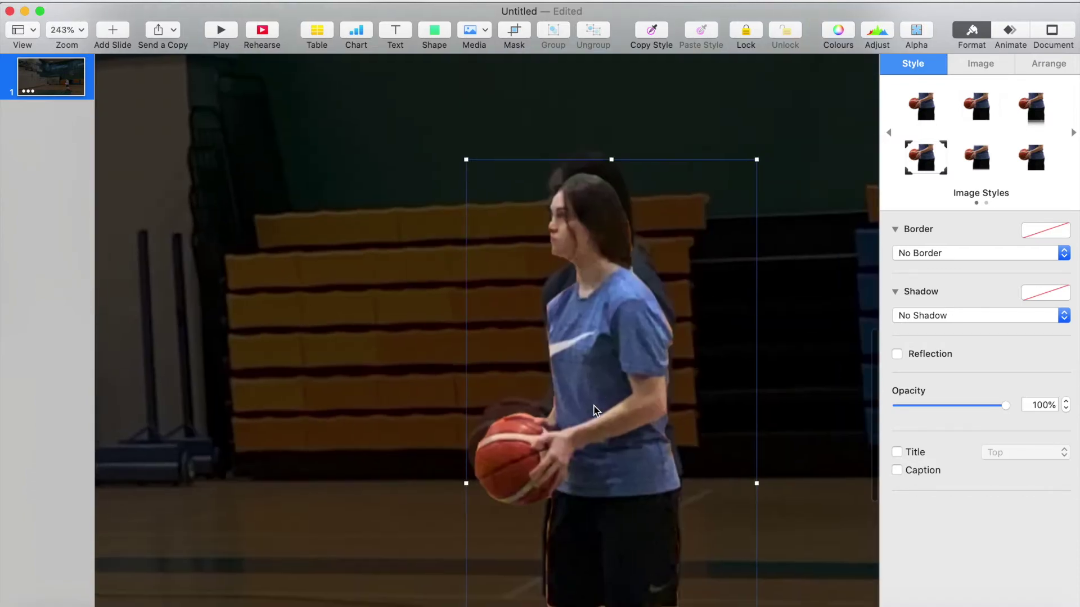
{"action": "mouse_move", "coordinate": [758, 82]}
{"action": "left_mouse_down"}
{"action": "mouse_move", "coordinate": [778, 75]}
{"action": "mouse_move", "coordinate": [750, 137]}
{"action": "mouse_move", "coordinate": [764, 73]}
{"action": "left_mouse_up"}
{"action": "scroll", "coordinate": [692, 360], "scroll_direction": "down", "scroll_amount": 3}
{"action": "scroll", "coordinate": [692, 359], "scroll_direction": "down", "scroll_amount": 3}
{"action": "left_click_drag", "start_coordinate": [694, 379], "coordinate": [687, 378]}
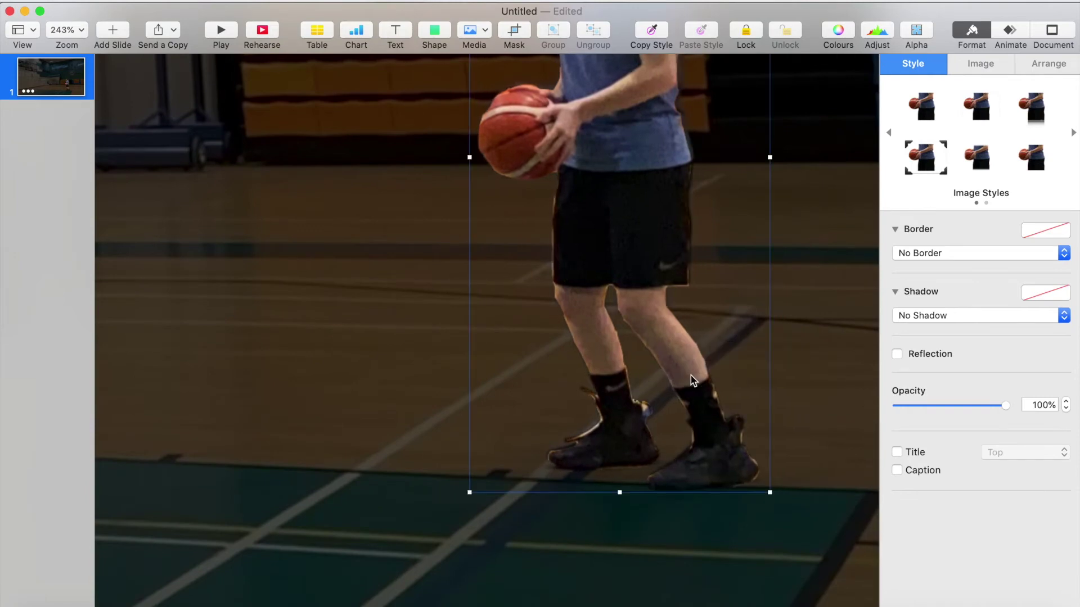
{"action": "scroll", "coordinate": [693, 380], "scroll_direction": "up", "scroll_amount": 5}
{"action": "left_click_drag", "start_coordinate": [622, 386], "coordinate": [617, 402]}
{"action": "scroll", "coordinate": [618, 408], "scroll_direction": "down", "scroll_amount": 3}
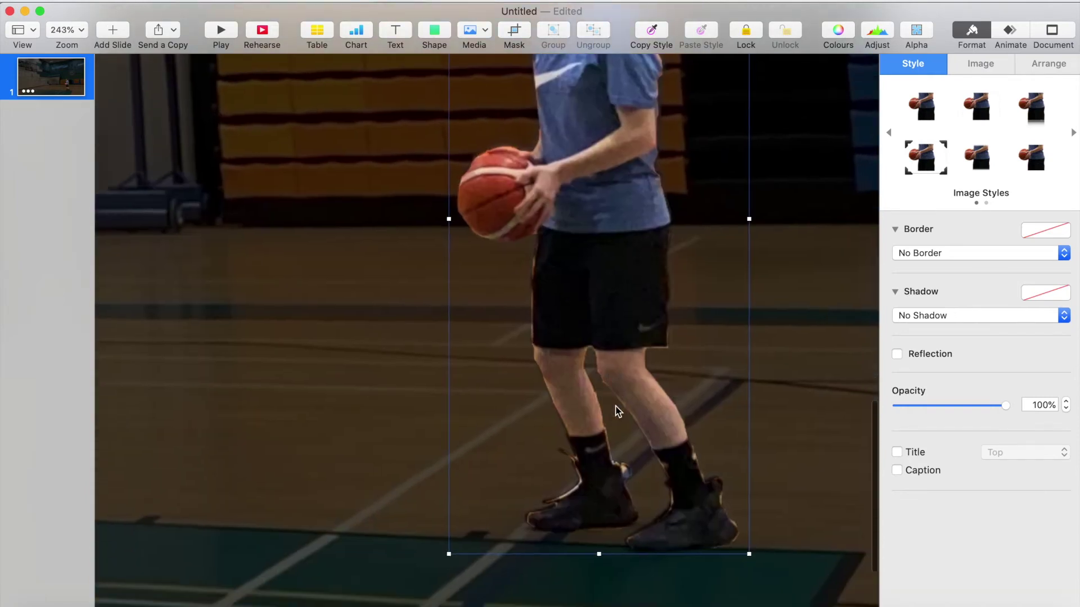
{"action": "scroll", "coordinate": [722, 364], "scroll_direction": "down", "scroll_amount": 5}
{"action": "scroll", "coordinate": [721, 365], "scroll_direction": "up", "scroll_amount": 3}
{"action": "scroll", "coordinate": [721, 364], "scroll_direction": "down", "scroll_amount": 6}
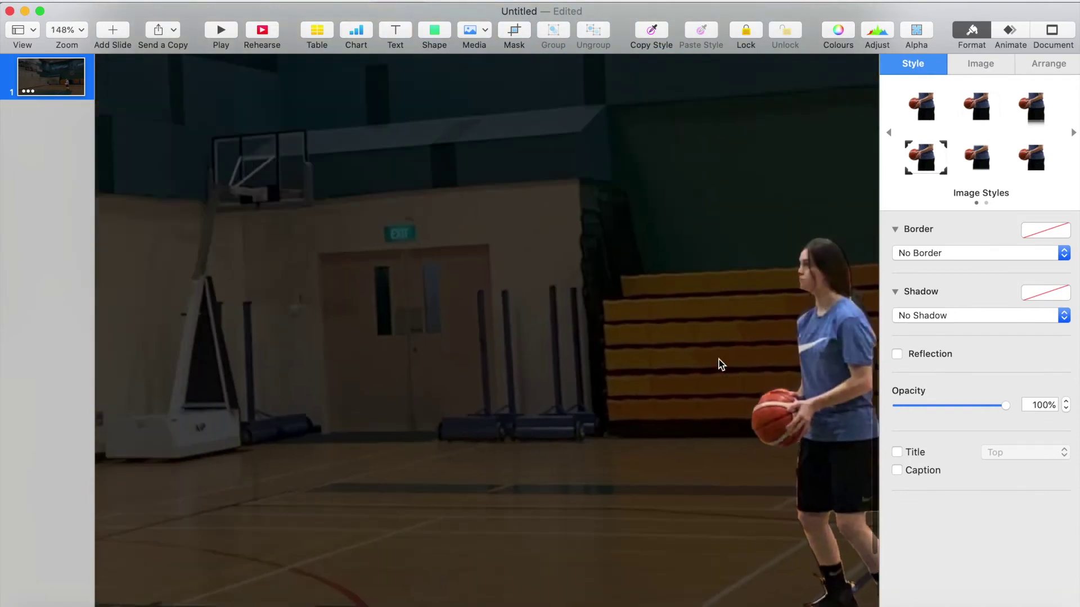
{"action": "scroll", "coordinate": [722, 364], "scroll_direction": "down", "scroll_amount": 3}
Delete the gym movie from the slide and bring up the background colour fill choices
{"action": "left_click", "coordinate": [558, 275]}
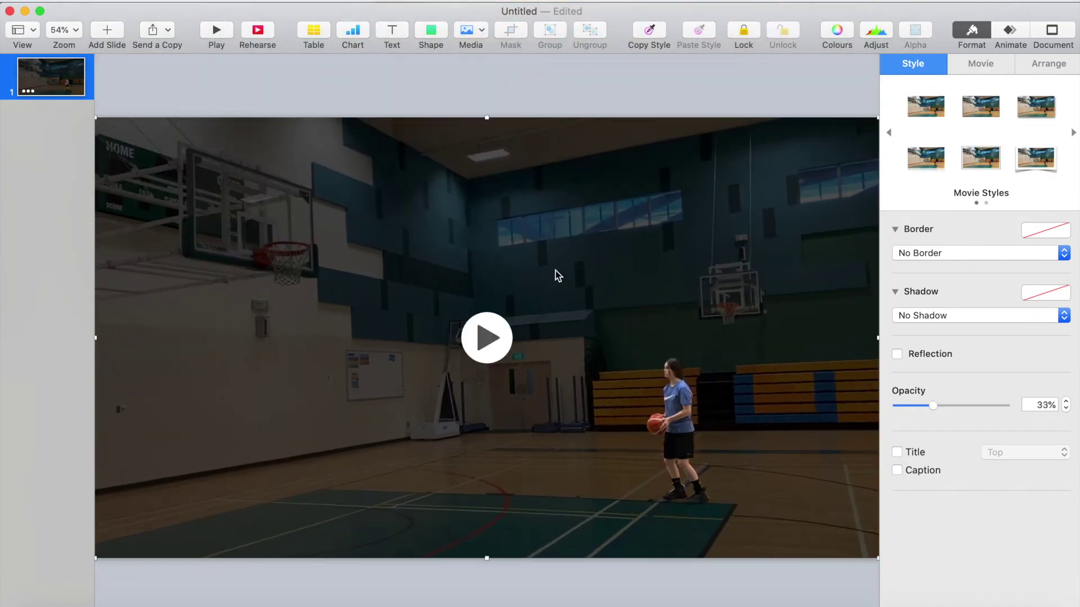
{"action": "key", "text": "Delete"}
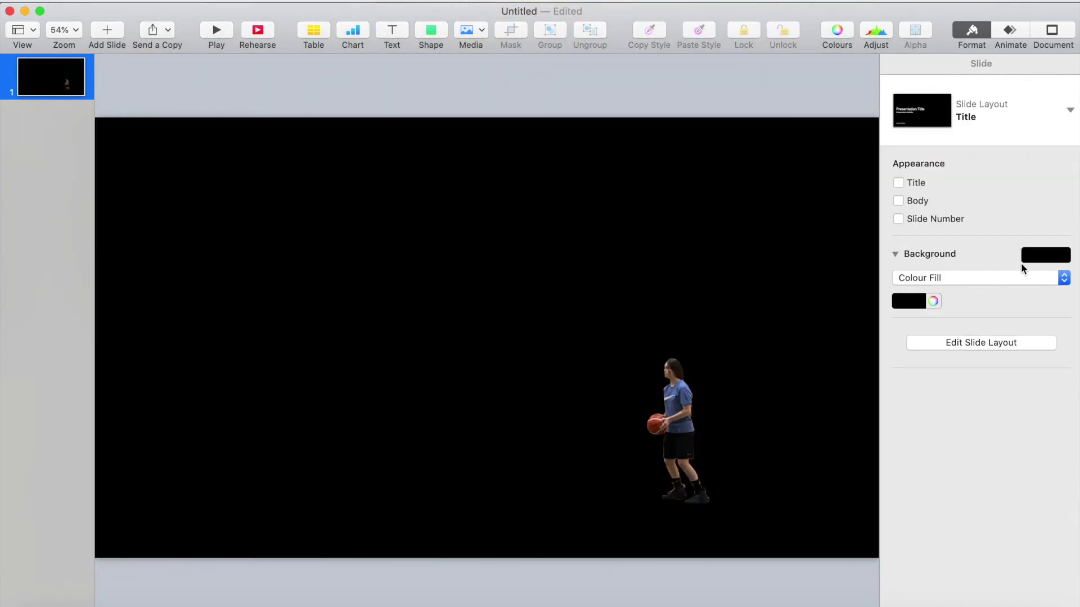
{"action": "left_click", "coordinate": [1047, 257]}
Fill the slide background bright green and apply the Anvil build-in effect to the player cutout
{"action": "left_click", "coordinate": [969, 330]}
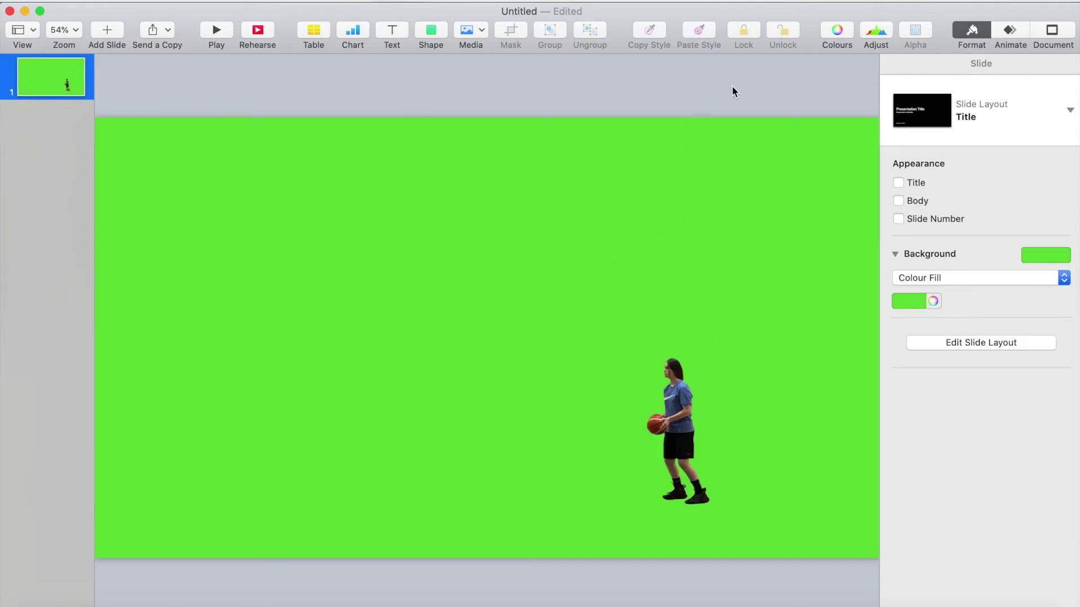
{"action": "left_click", "coordinate": [685, 408]}
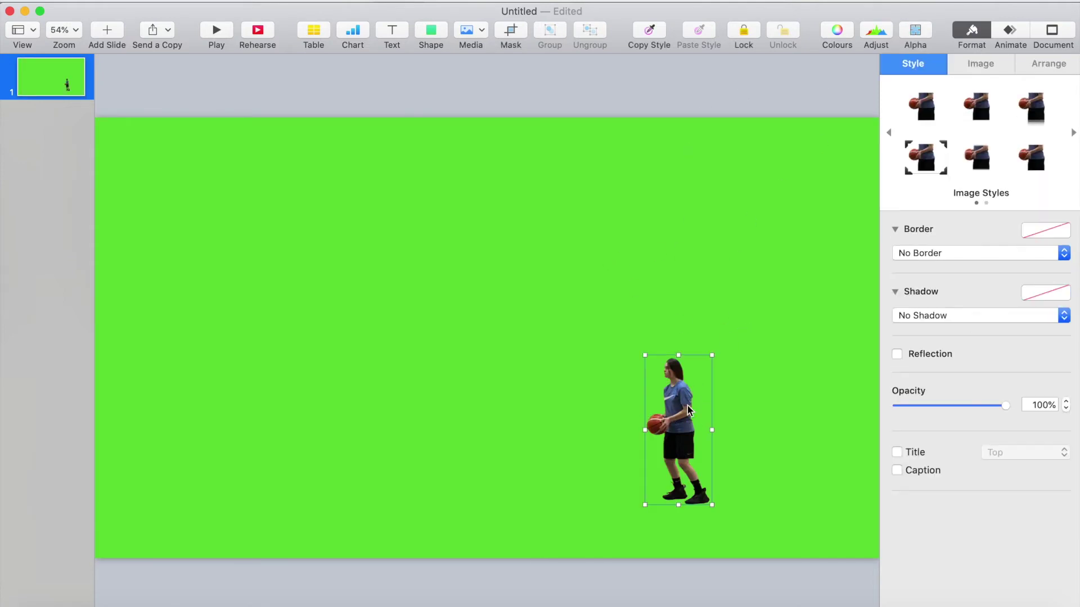
{"action": "left_click", "coordinate": [1015, 29]}
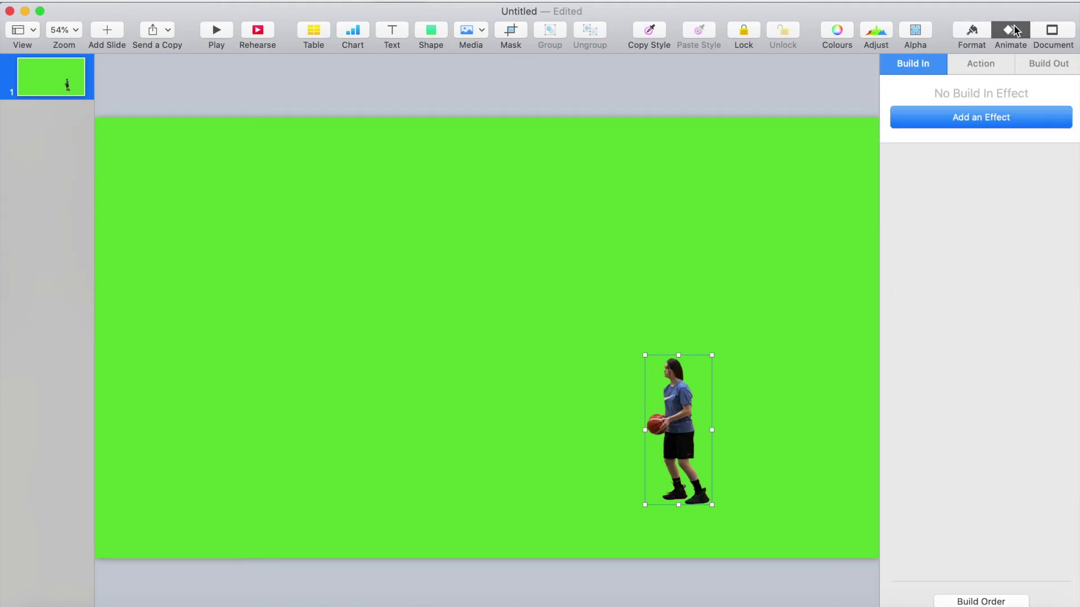
{"action": "left_click", "coordinate": [977, 125]}
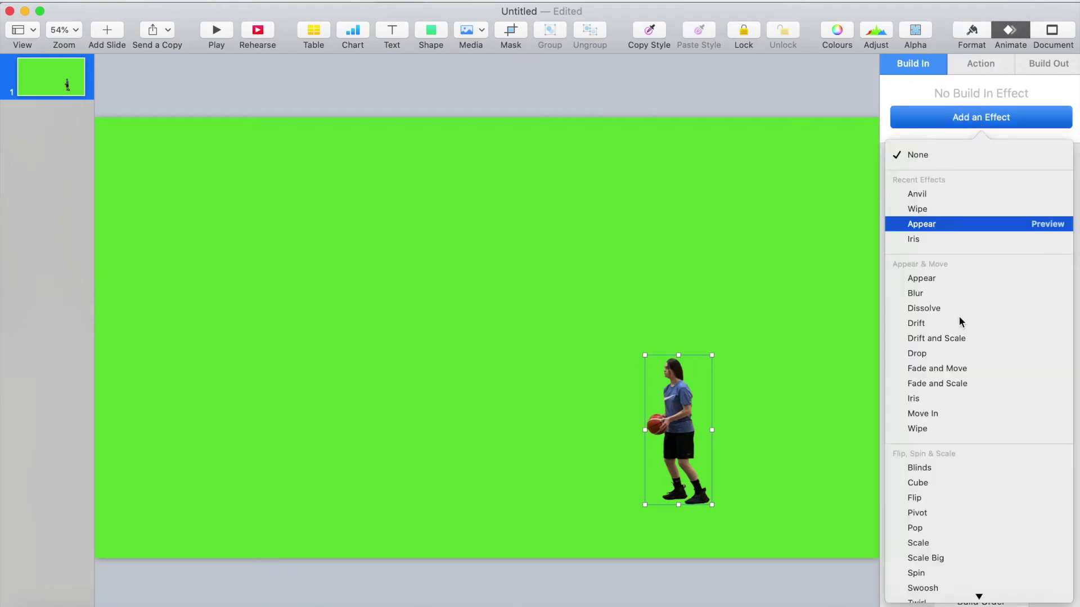
{"action": "scroll", "coordinate": [959, 349], "scroll_direction": "down", "scroll_amount": 5}
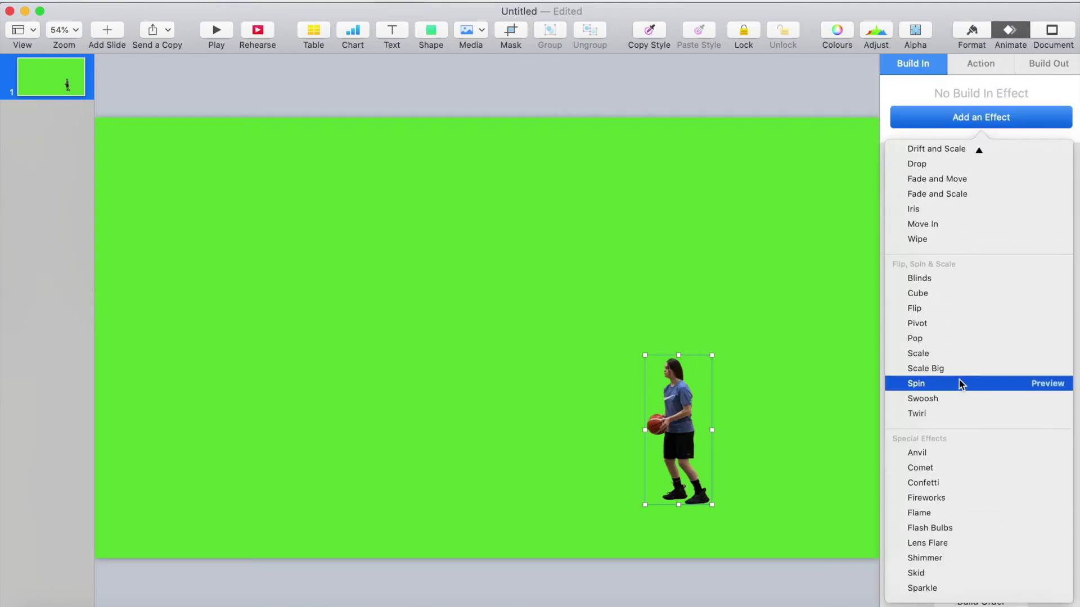
{"action": "left_click", "coordinate": [950, 462]}
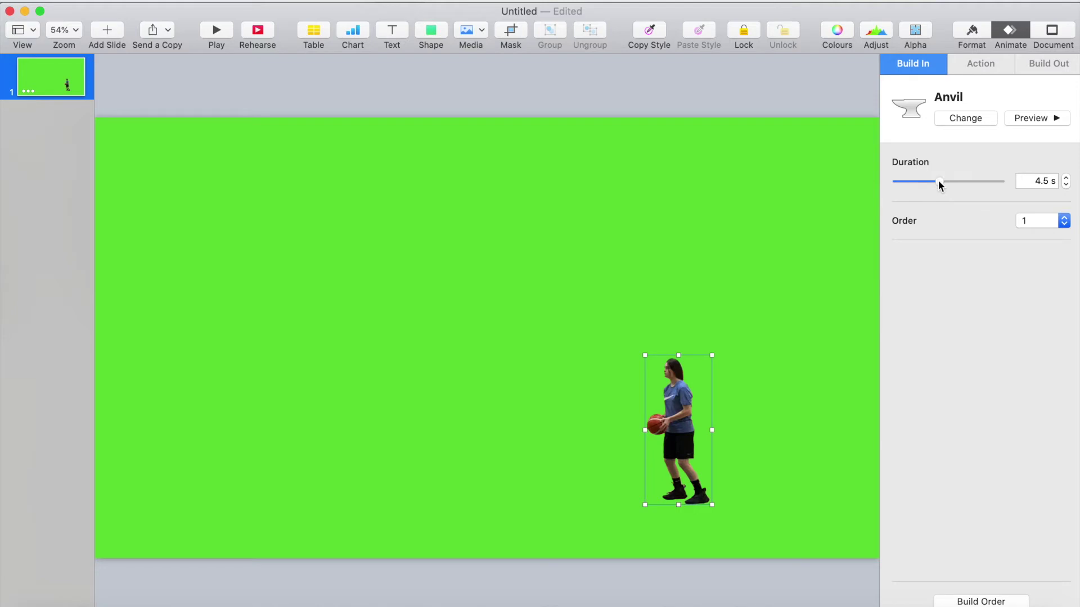
Preview and replay the Anvil build to check its 2-second duration
{"action": "left_click", "coordinate": [1032, 114]}
{"action": "left_click", "coordinate": [1022, 118]}
{"action": "left_click", "coordinate": [96, 1]}
Export the slide as 1080p movie 'bball landing' with 0-second timings into superhero landing/media
{"action": "mouse_move", "coordinate": [140, 164]}
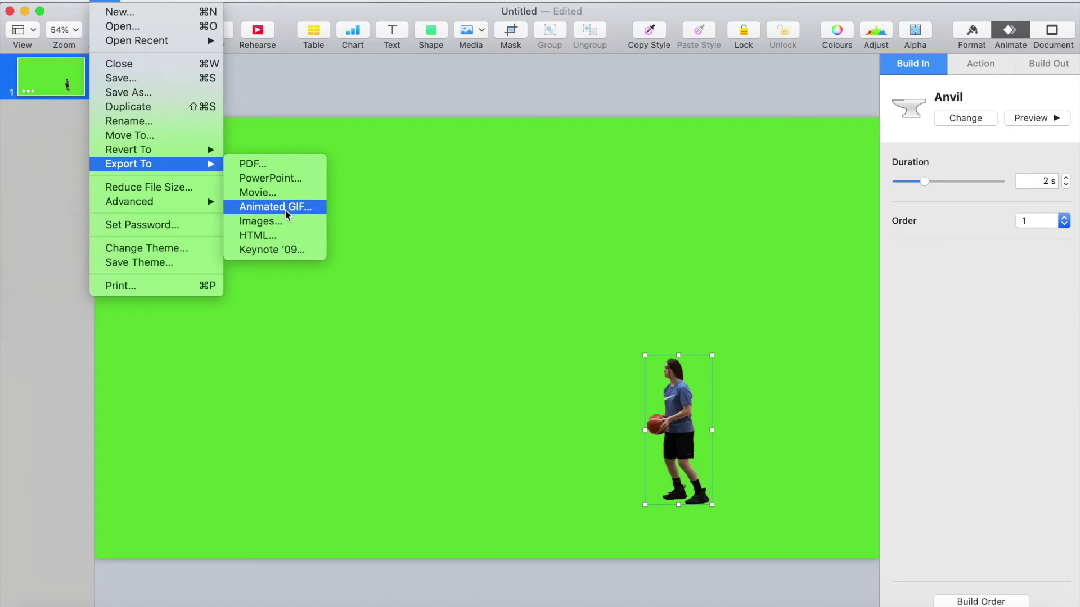
{"action": "left_click", "coordinate": [283, 194]}
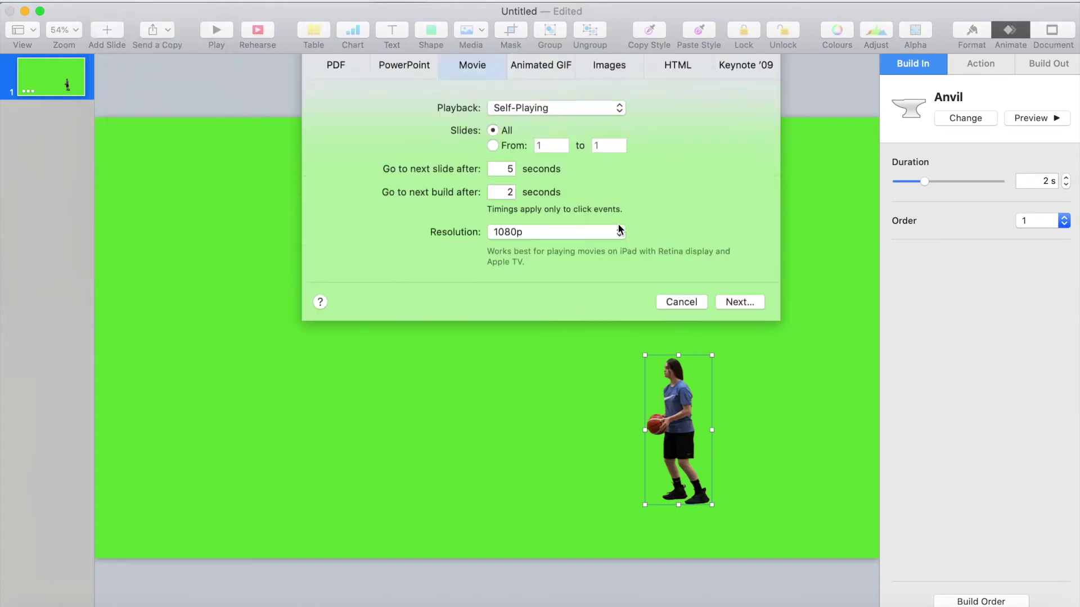
{"action": "left_click", "coordinate": [505, 213]}
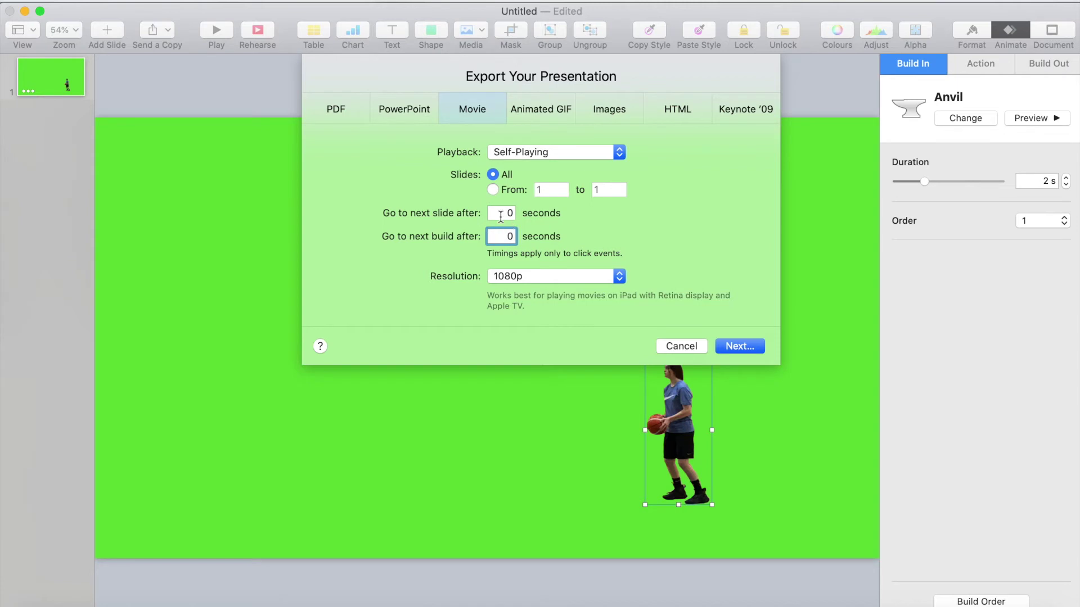
{"action": "left_click", "coordinate": [739, 347]}
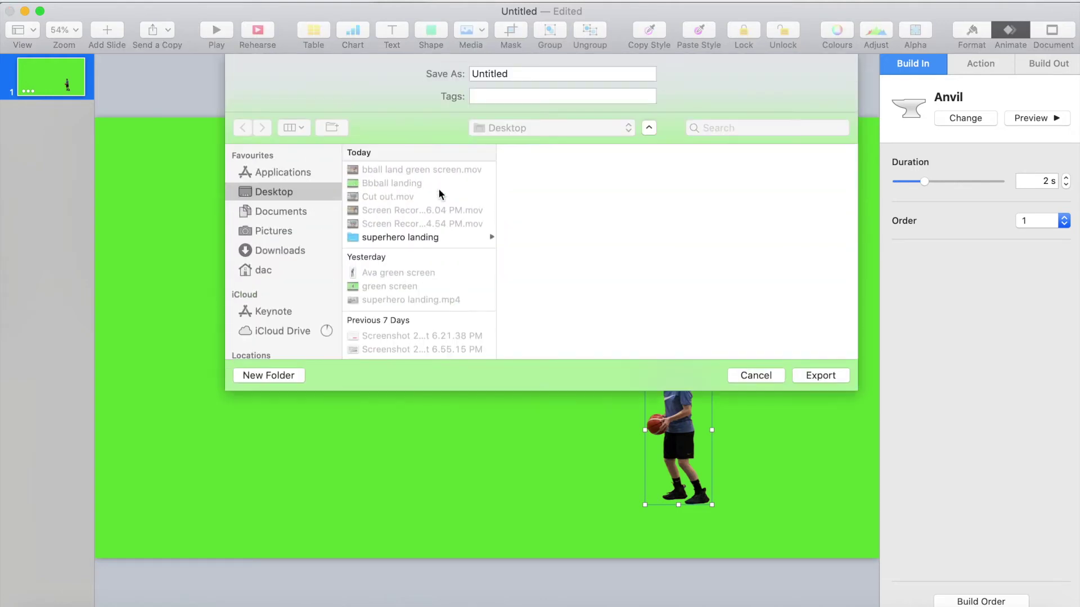
{"action": "left_click", "coordinate": [409, 238]}
{"action": "left_click", "coordinate": [547, 169]}
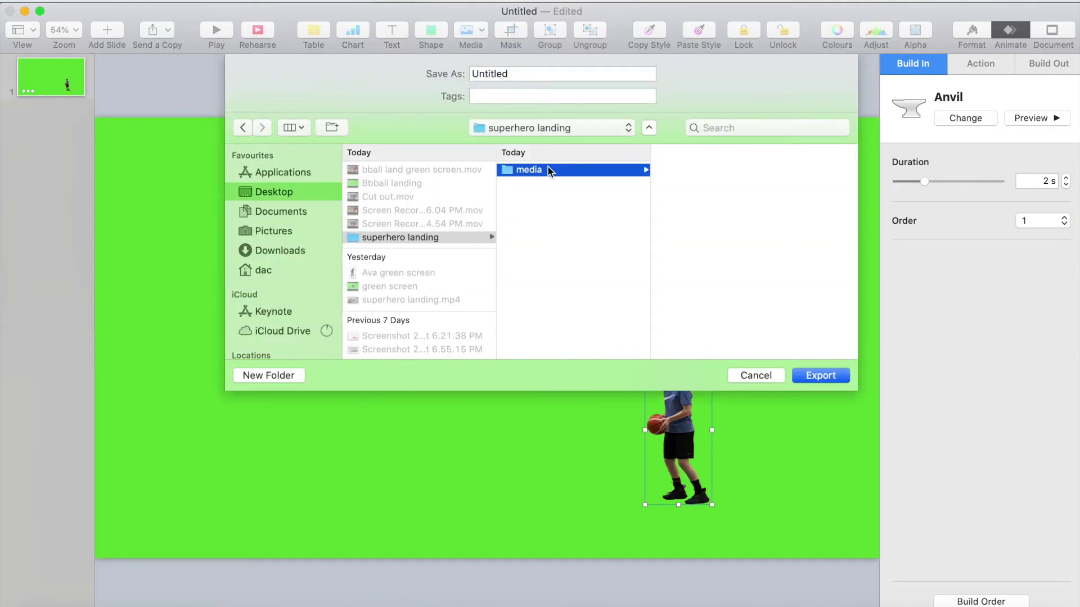
{"action": "left_click_drag", "start_coordinate": [507, 74], "coordinate": [439, 76]}
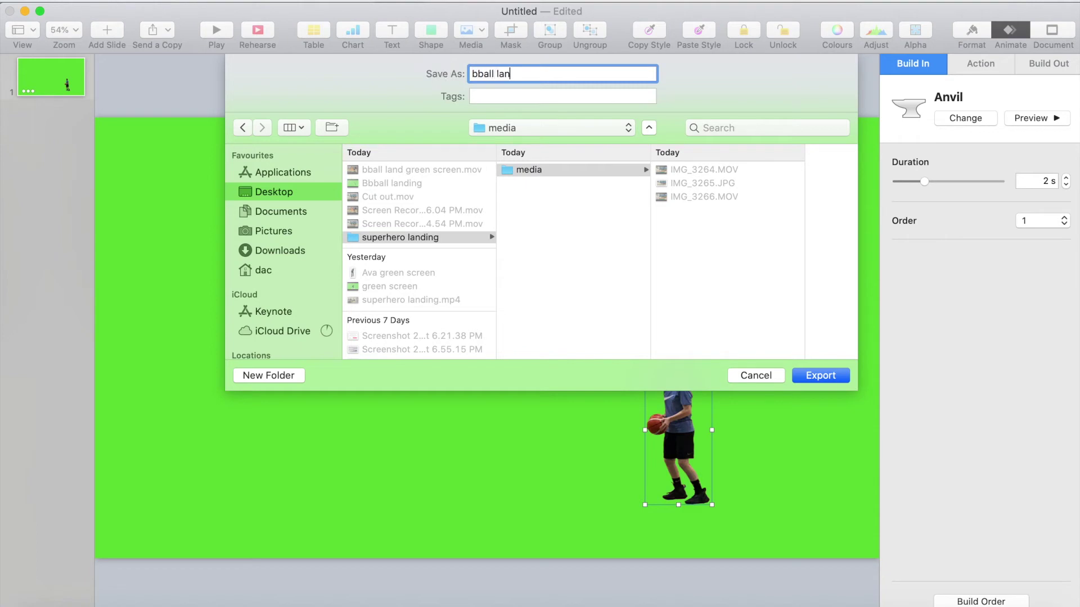
{"action": "key", "text": "Return"}
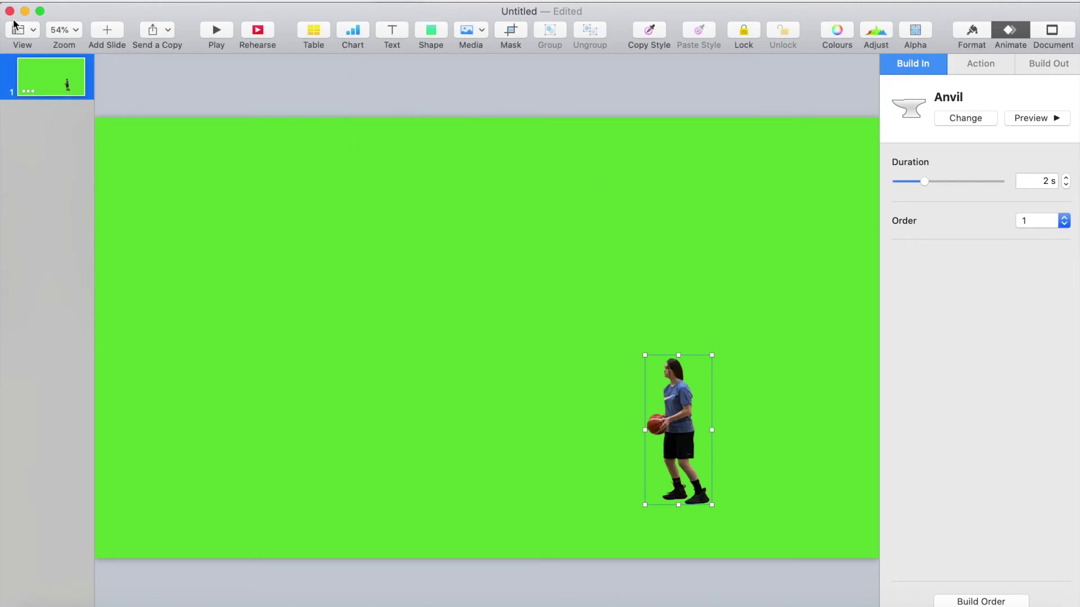
{"action": "key", "text": "ctrl+Up"}
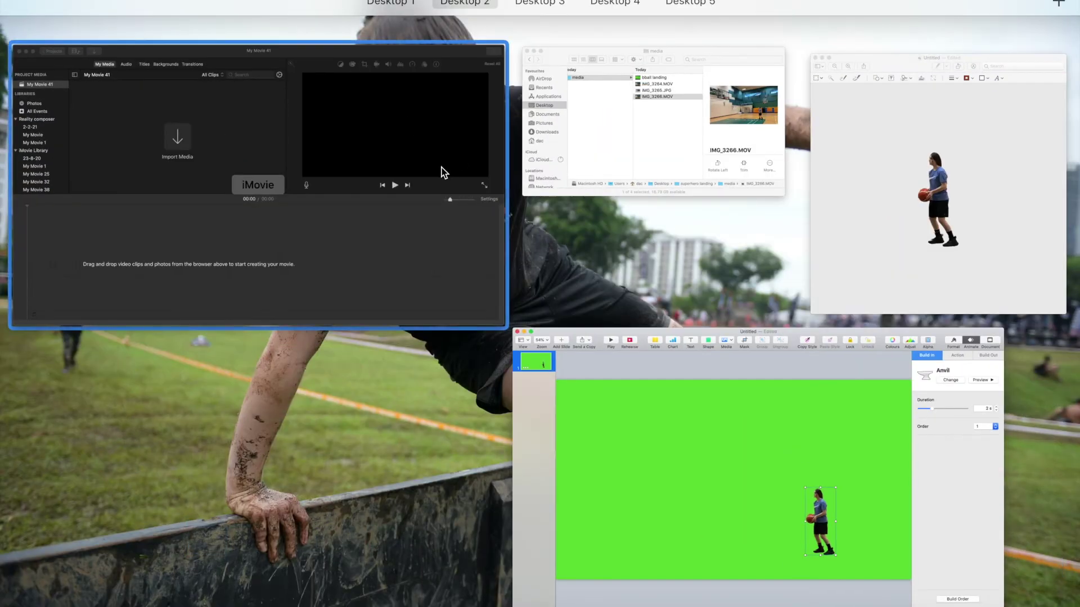
Add IMG_3264.MOV from the Finder media folder to the iMovie project timeline
{"action": "left_click", "coordinate": [441, 171]}
{"action": "key", "text": "ctrl+Up"}
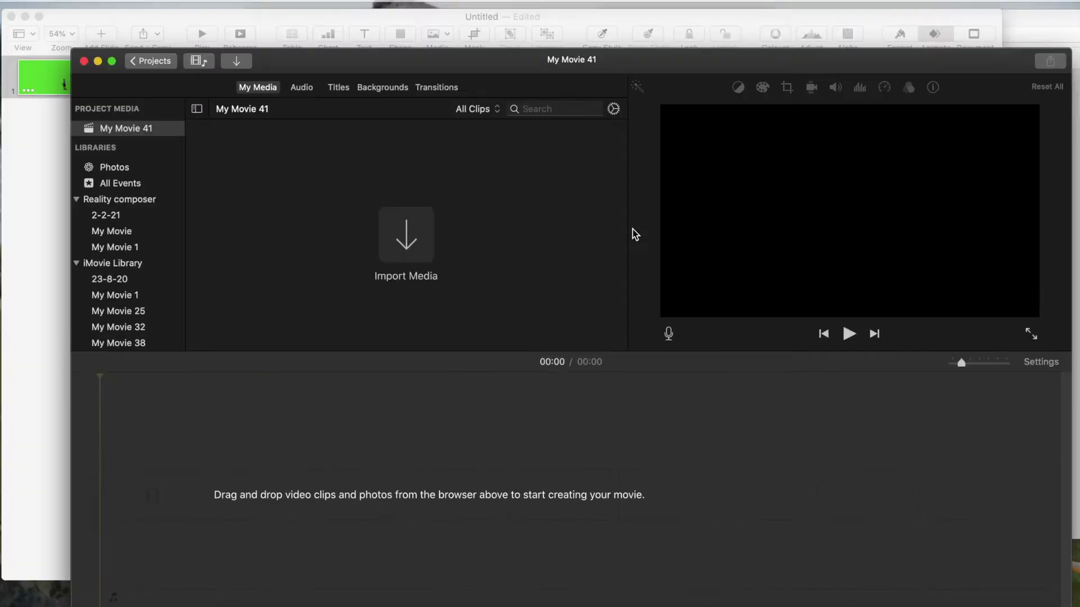
{"action": "left_click", "coordinate": [723, 158]}
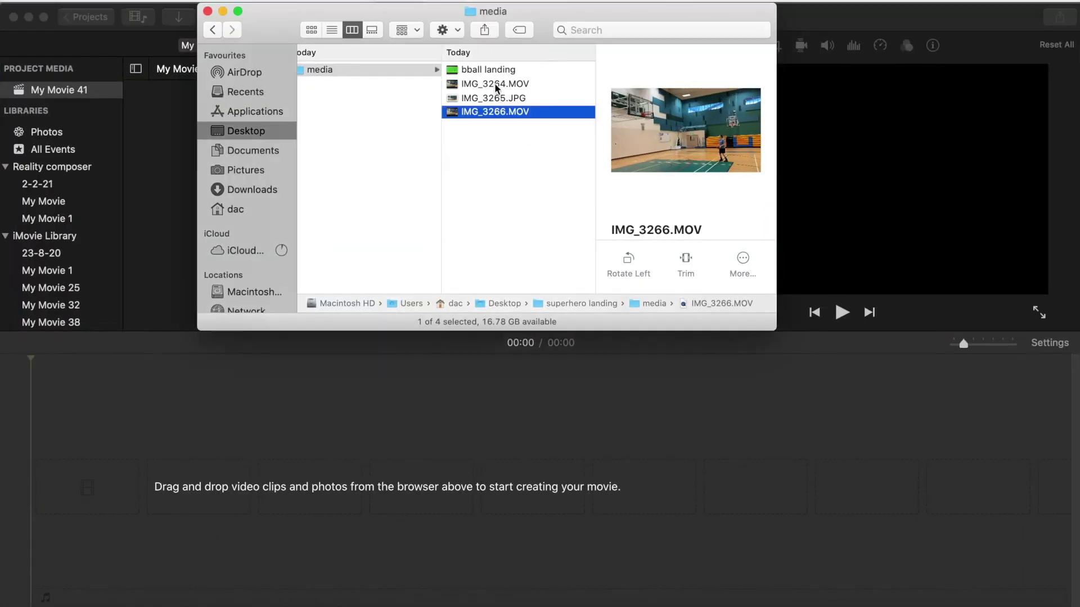
{"action": "left_click", "coordinate": [497, 86]}
{"action": "left_click_drag", "start_coordinate": [497, 85], "coordinate": [292, 447]}
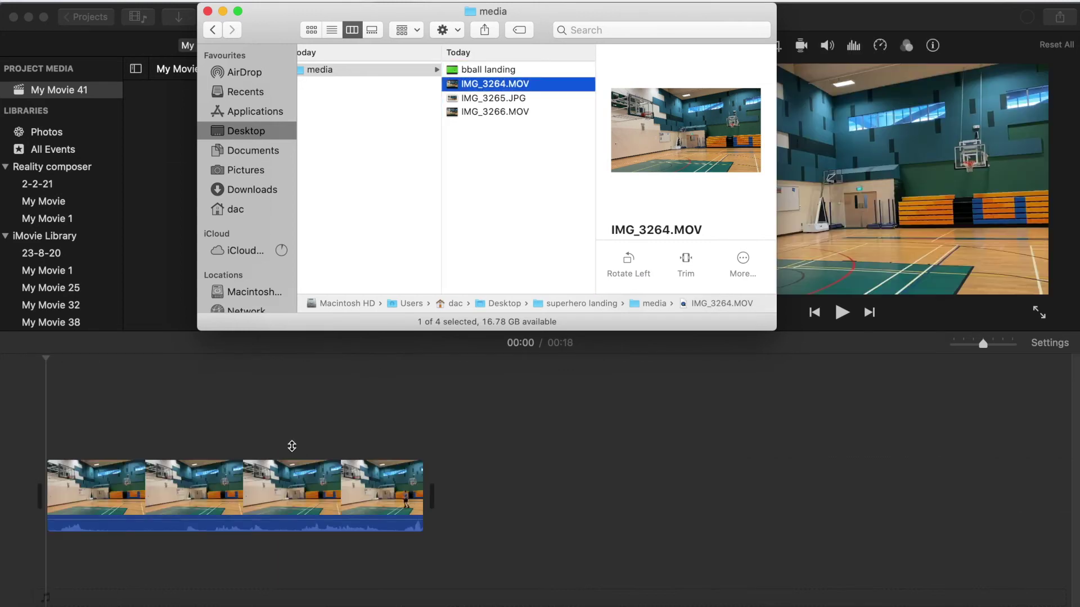
{"action": "left_click", "coordinate": [282, 439]}
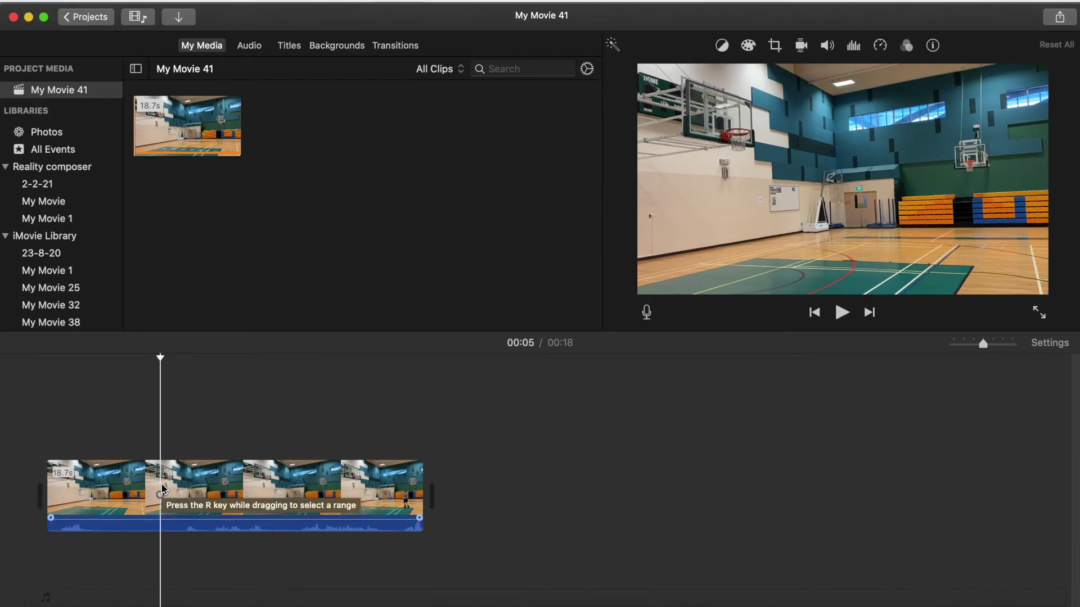
Split the clip at 6 s and 2 s, deleting the end and opening pieces
{"action": "left_click", "coordinate": [169, 496]}
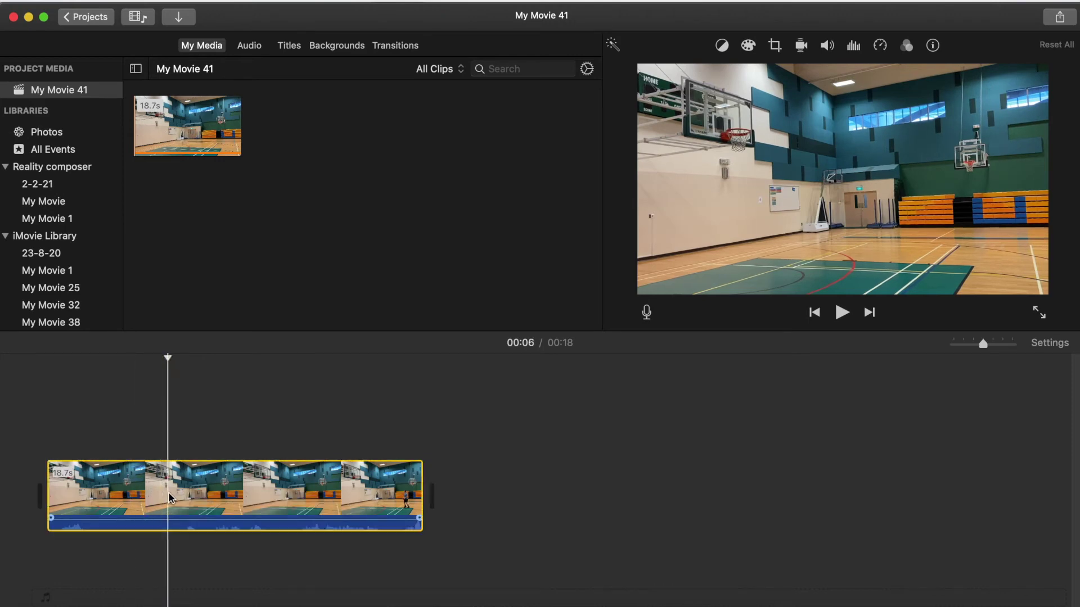
{"action": "key", "text": "super+b"}
{"action": "left_click", "coordinate": [217, 497]}
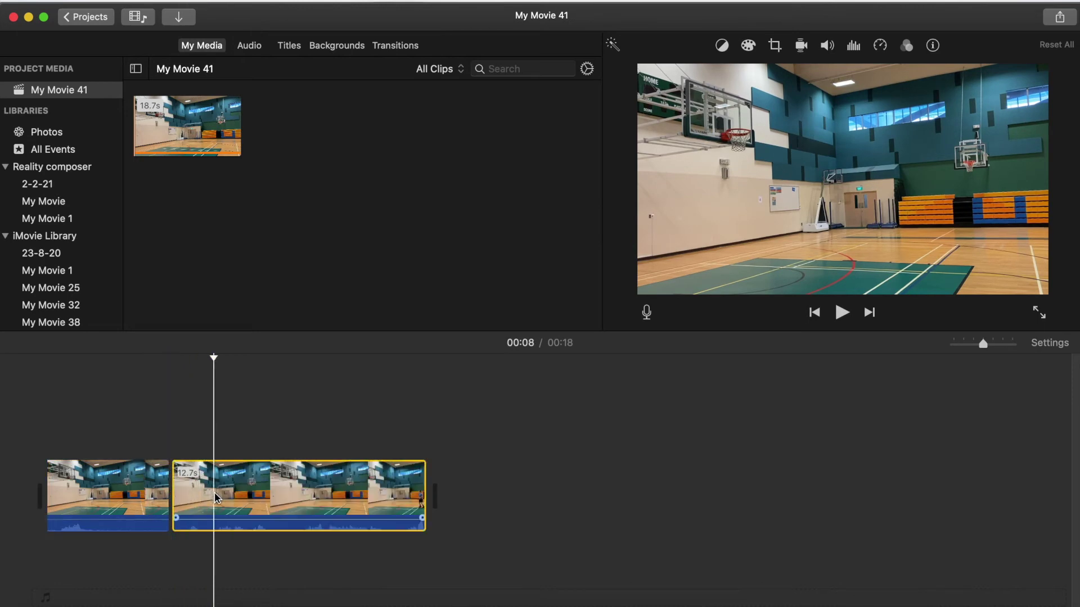
{"action": "key", "text": "Delete"}
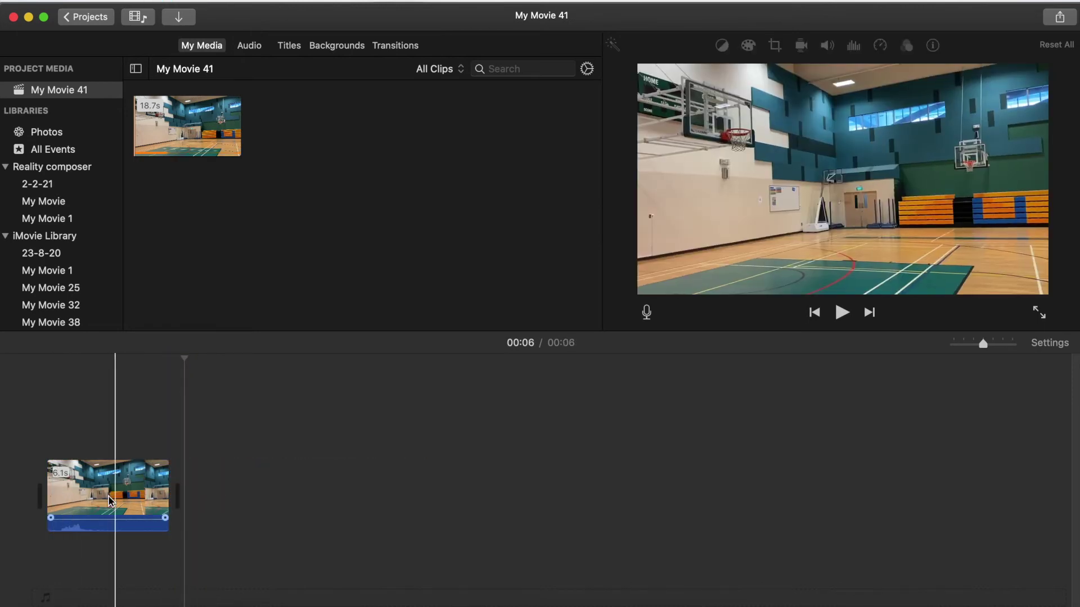
{"action": "left_click", "coordinate": [94, 505]}
{"action": "key", "text": "super+b"}
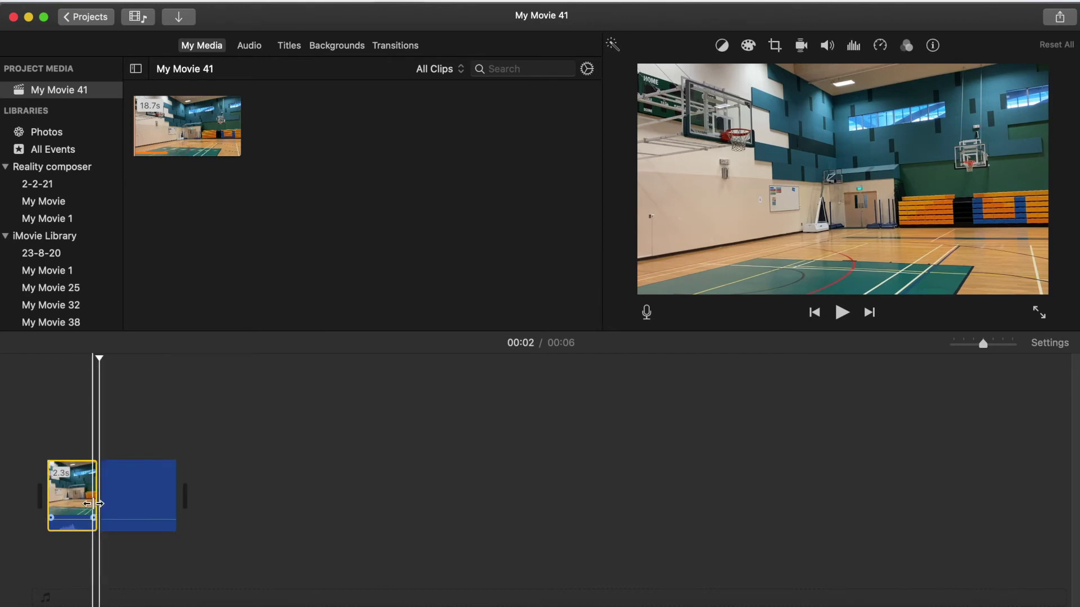
{"action": "left_click", "coordinate": [89, 503]}
{"action": "key", "text": "Delete"}
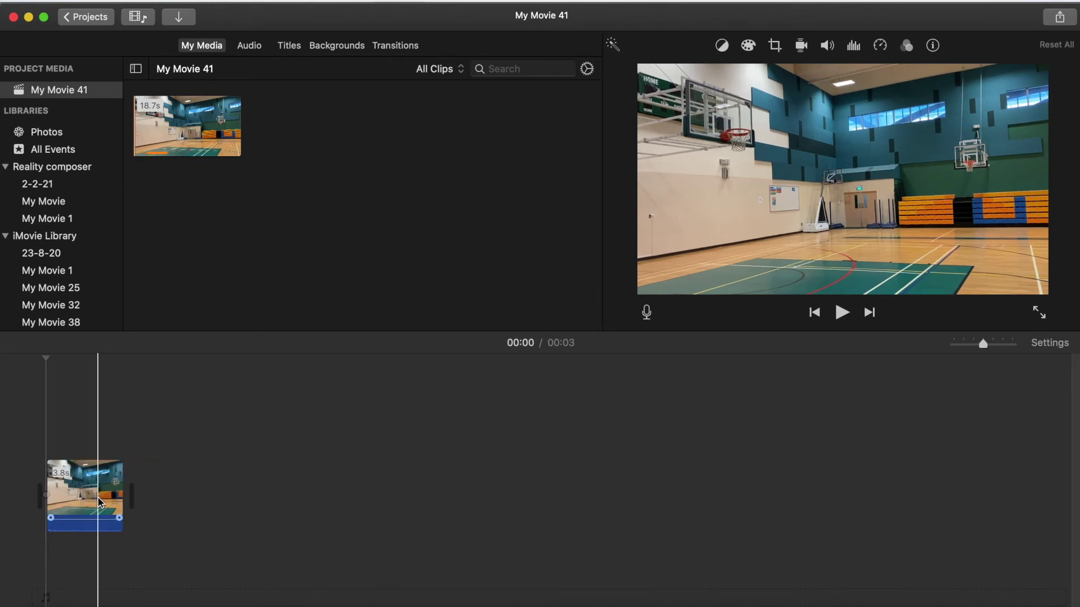
{"action": "scroll", "coordinate": [100, 502], "scroll_direction": "up", "scroll_amount": 3}
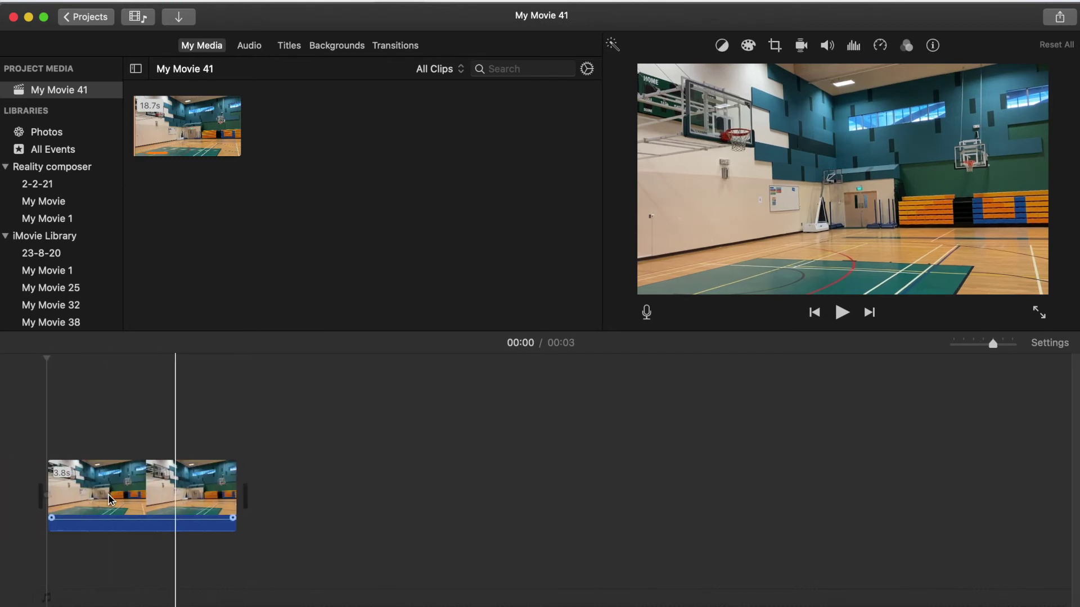
Drag IMG_3266.MOV from Finder onto the timeline after the first gym clip
{"action": "key", "text": "ctrl+Up"}
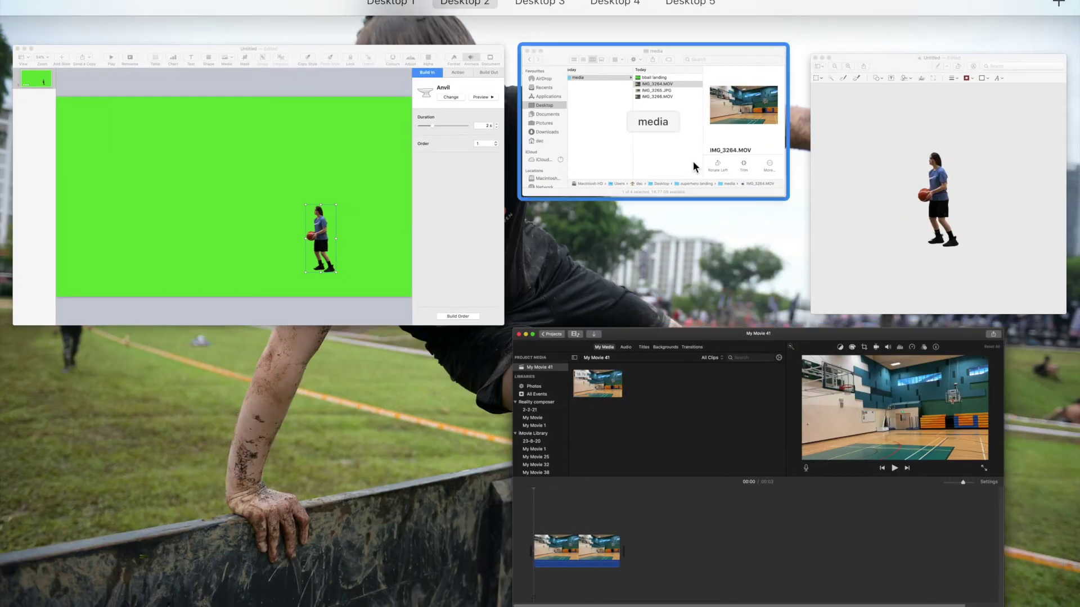
{"action": "left_click", "coordinate": [676, 110]}
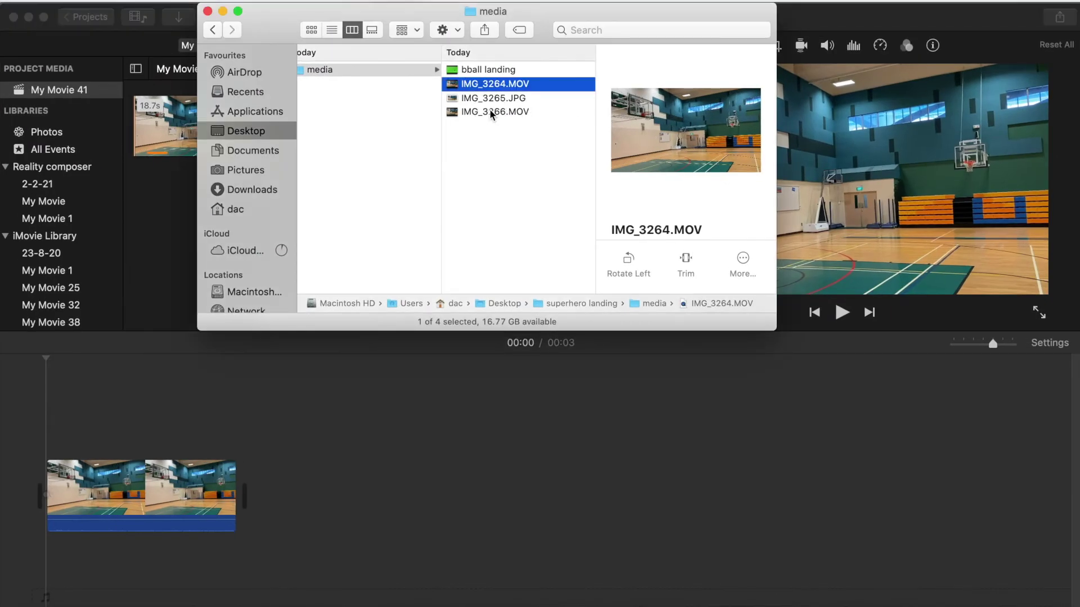
{"action": "left_click", "coordinate": [491, 113]}
{"action": "left_click_drag", "start_coordinate": [493, 110], "coordinate": [417, 475]}
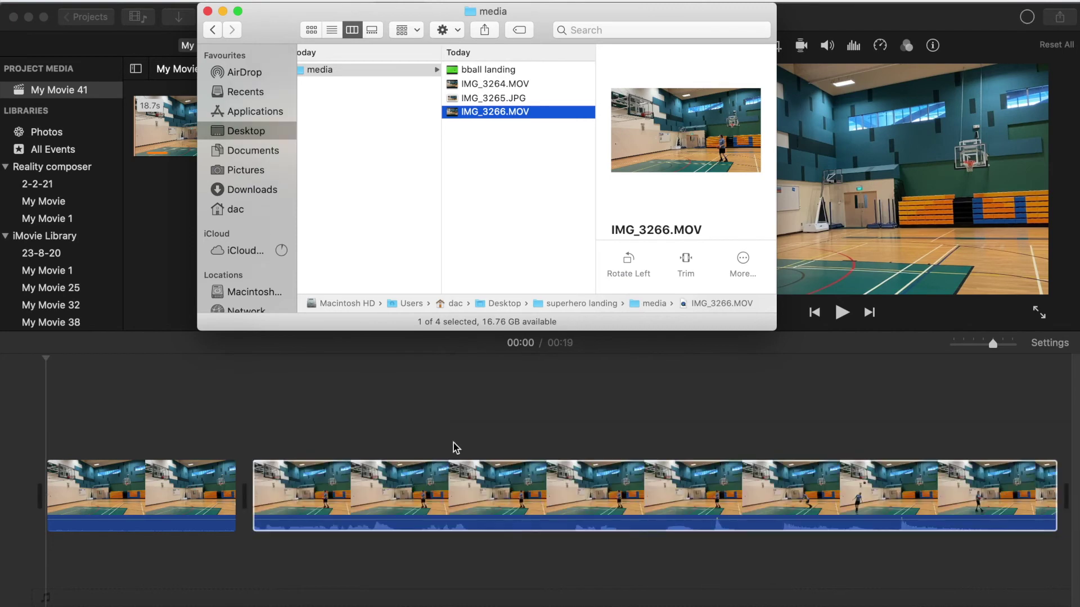
{"action": "left_click", "coordinate": [456, 448]}
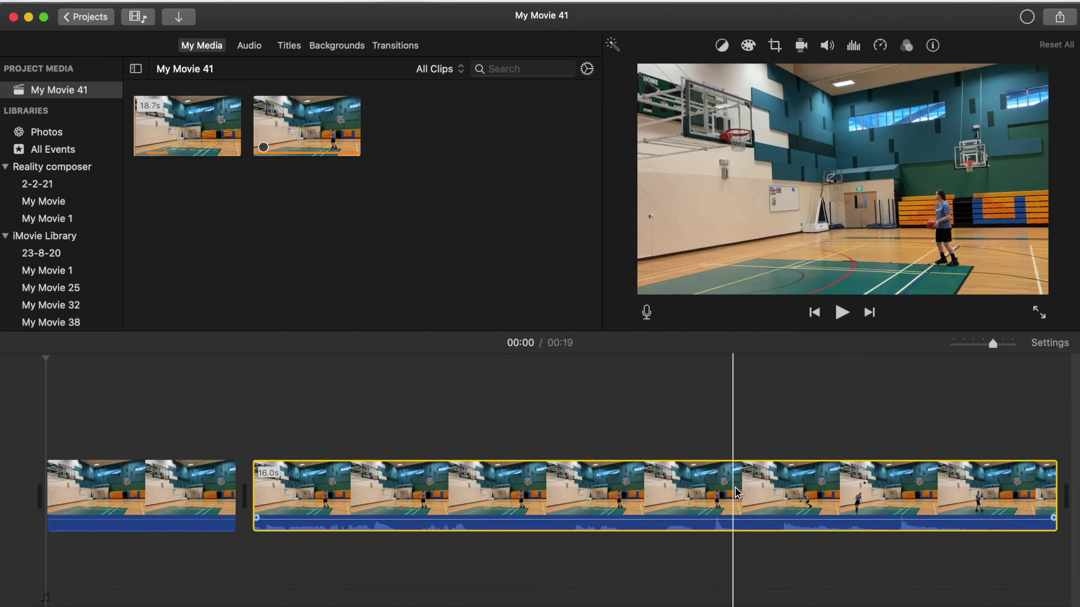
Trim the clip to a 3.8-second piece and set its volume to 0%
{"action": "left_click", "coordinate": [743, 492]}
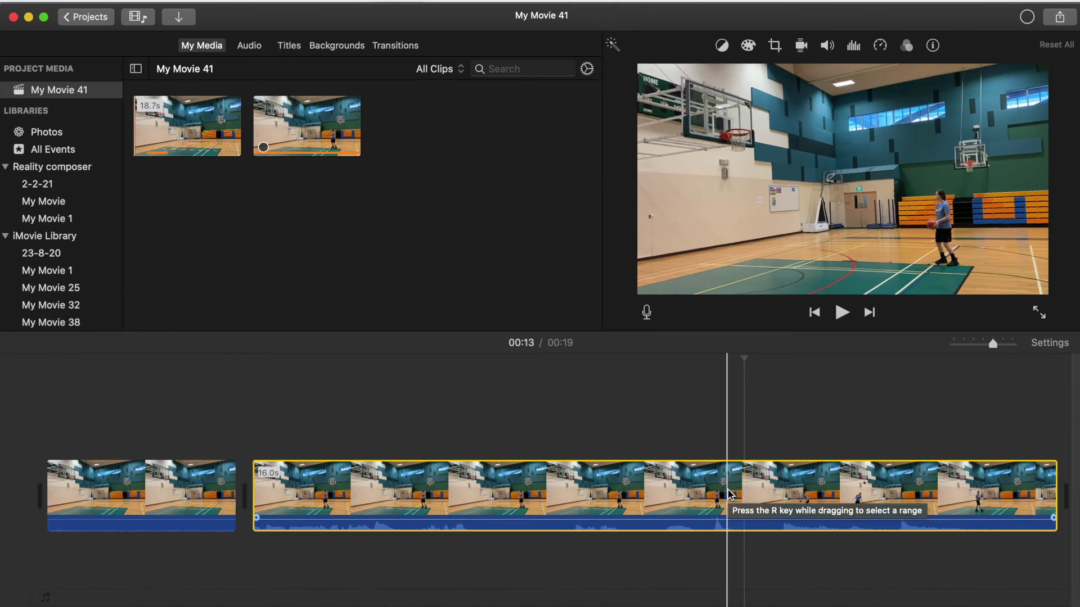
{"action": "key", "text": "super+b"}
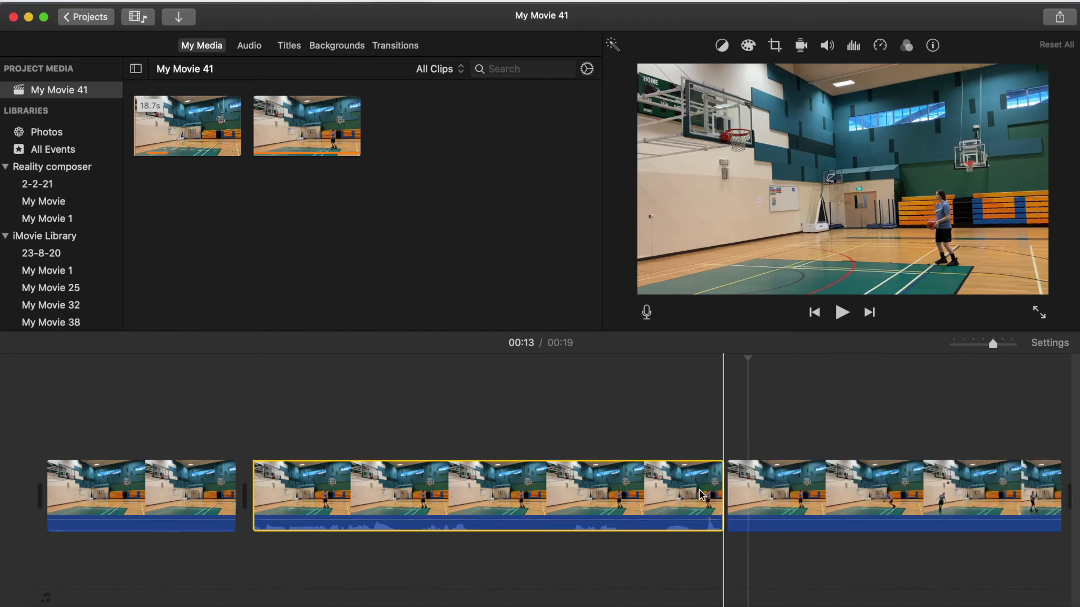
{"action": "left_click", "coordinate": [676, 496]}
{"action": "key", "text": "Delete"}
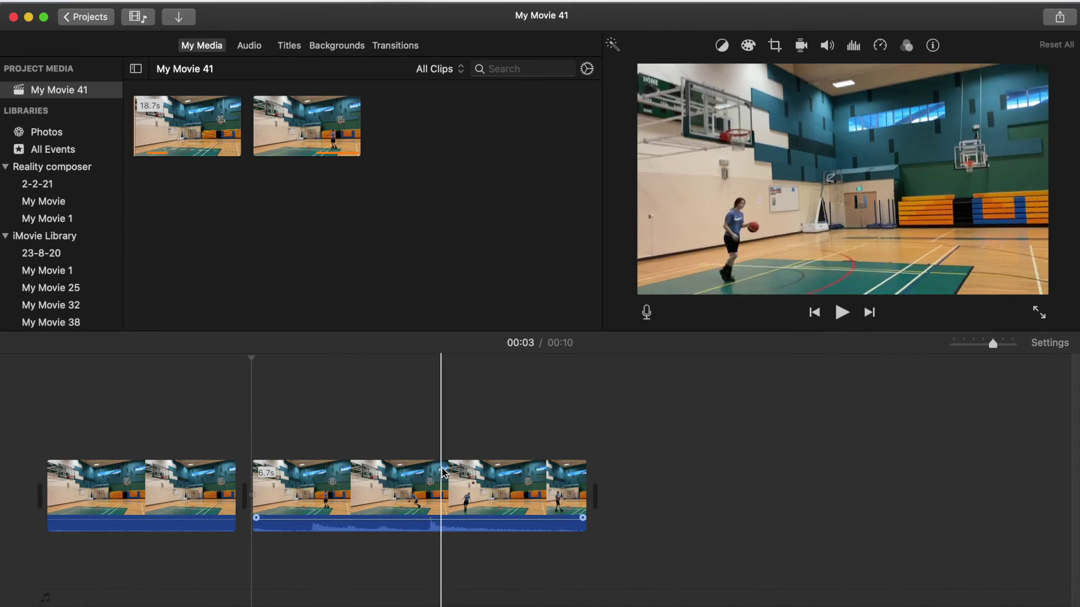
{"action": "key", "text": "super+b"}
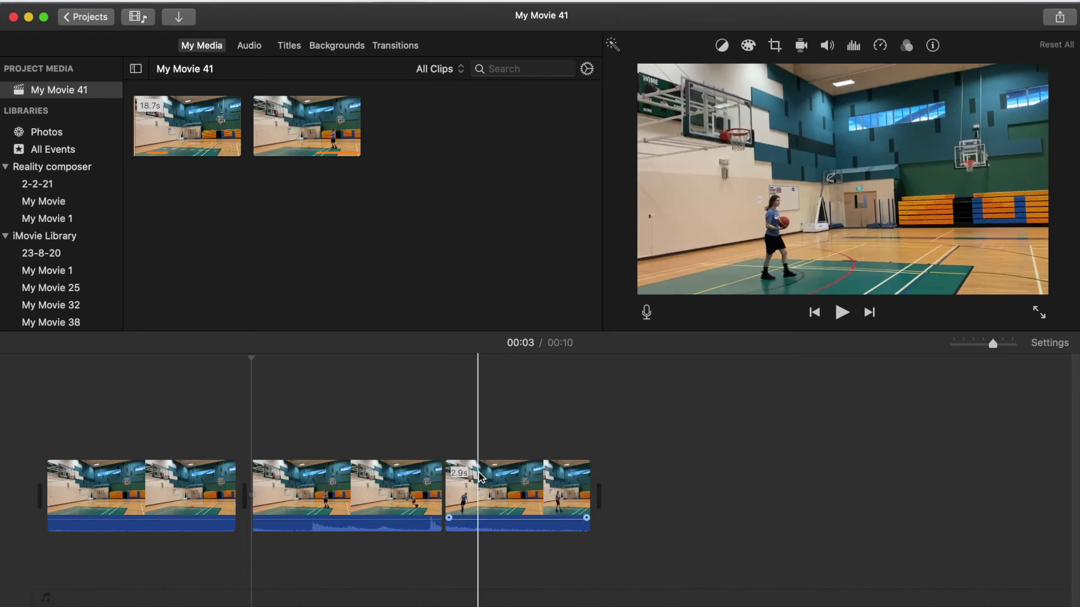
{"action": "key", "text": "Delete"}
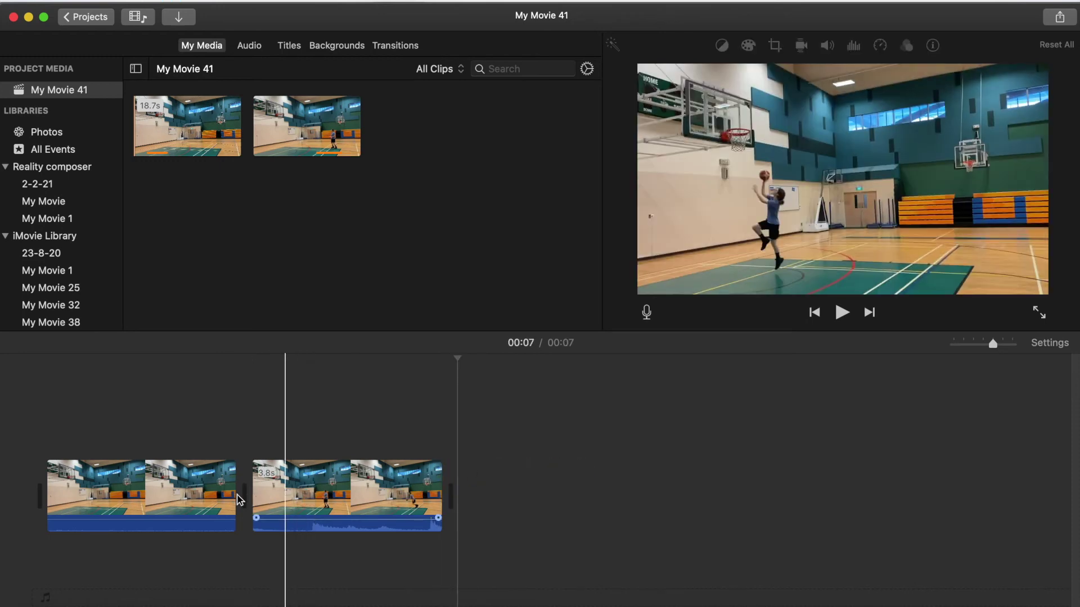
{"action": "left_click_drag", "start_coordinate": [351, 518], "coordinate": [352, 570]}
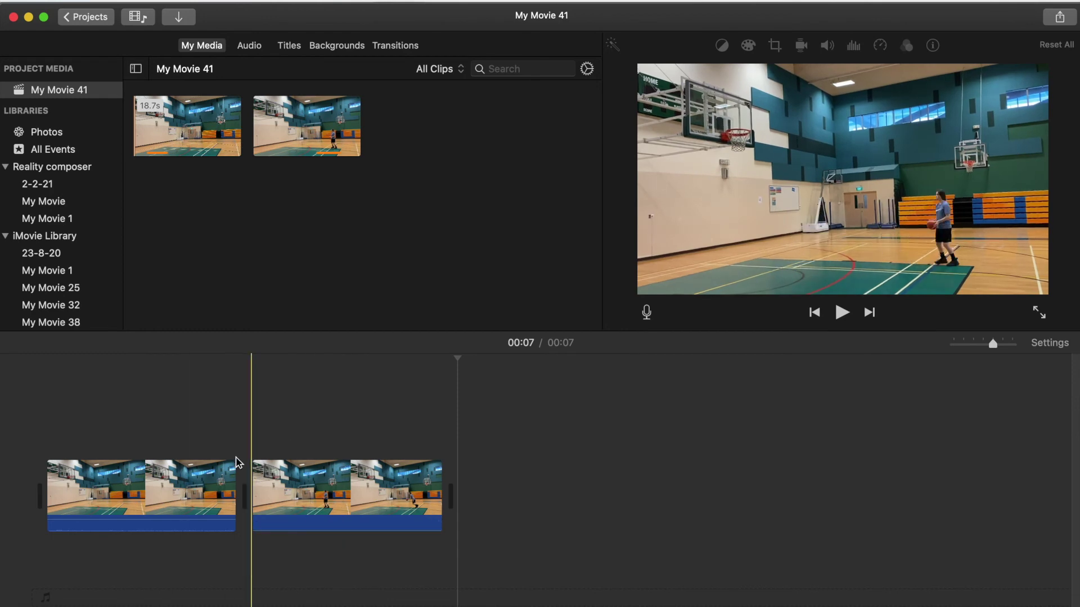
Drag the bball landing clip from Finder above the first gym clip
{"action": "key", "text": "ctrl+Up"}
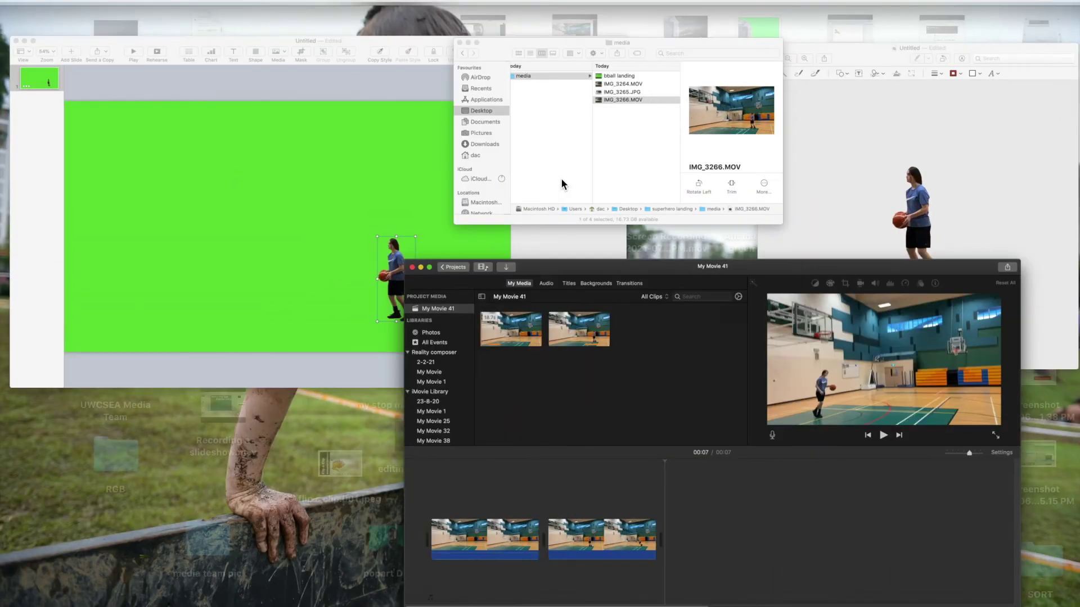
{"action": "left_click", "coordinate": [562, 184]}
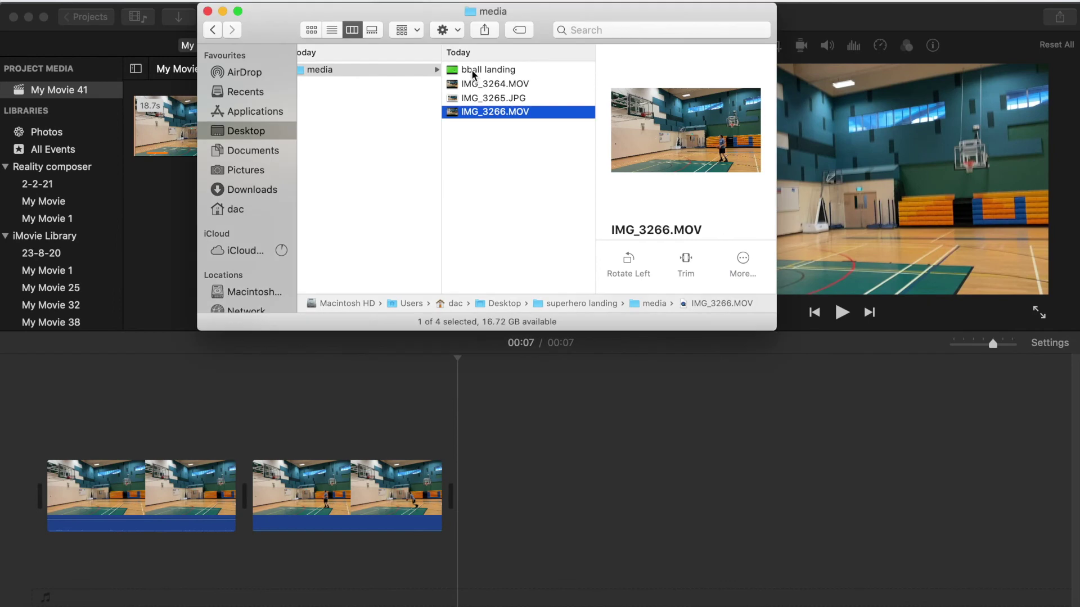
{"action": "left_click_drag", "start_coordinate": [472, 73], "coordinate": [104, 419]}
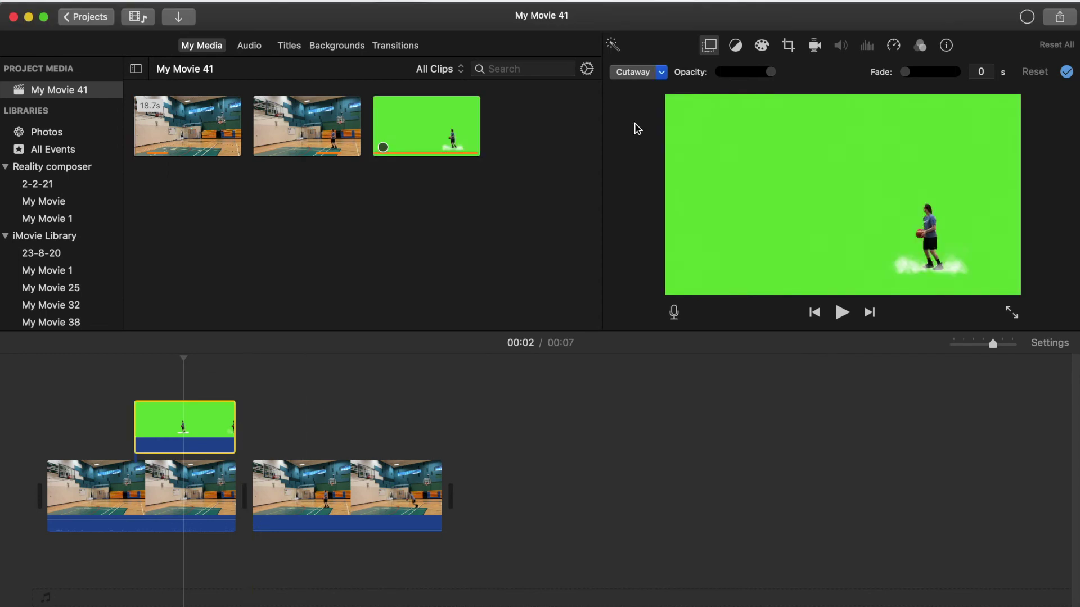
Set the overlay style to Green/Blue Screen and nudge the clip slightly later
{"action": "left_click", "coordinate": [637, 73]}
{"action": "left_click", "coordinate": [639, 102]}
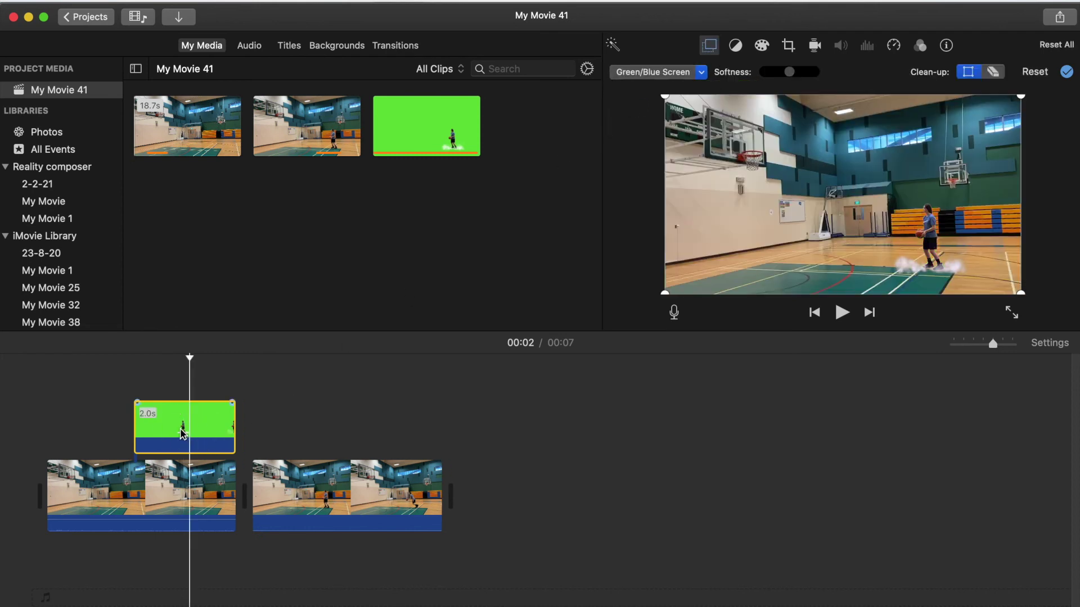
{"action": "left_click_drag", "start_coordinate": [181, 433], "coordinate": [188, 433]}
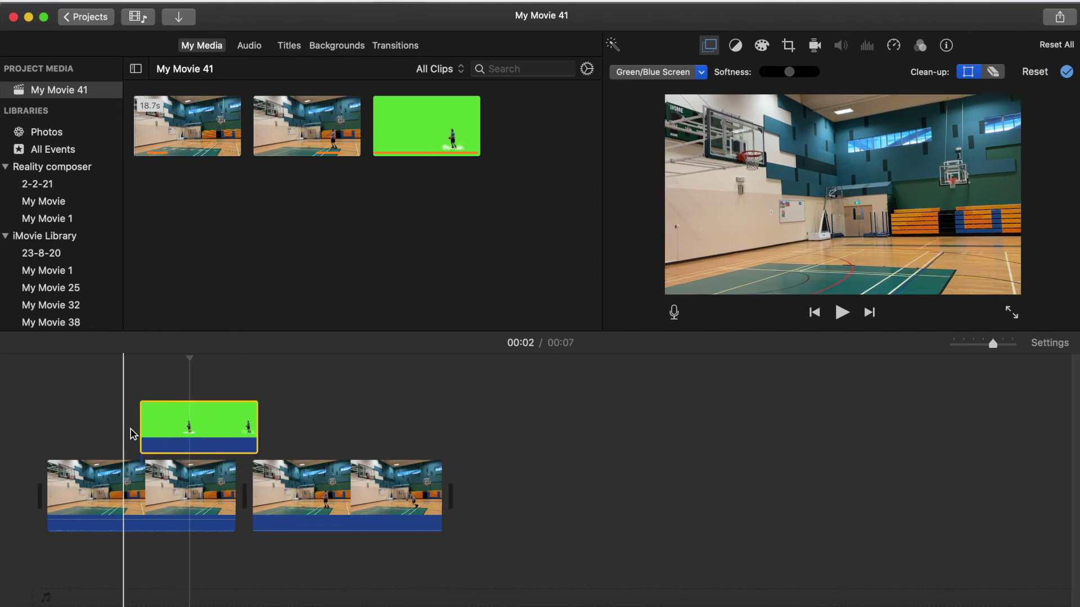
{"action": "left_click", "coordinate": [192, 442]}
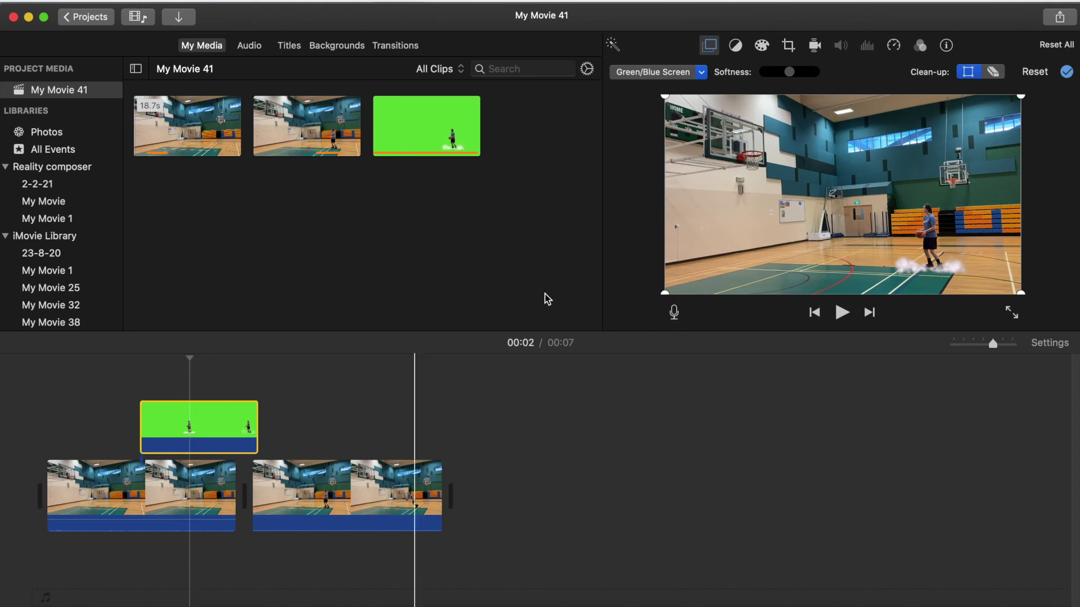
Set the bball landing overlay to Custom 197% speed, shift it later, and preview playback
{"action": "left_click", "coordinate": [895, 47]}
{"action": "left_click", "coordinate": [753, 73]}
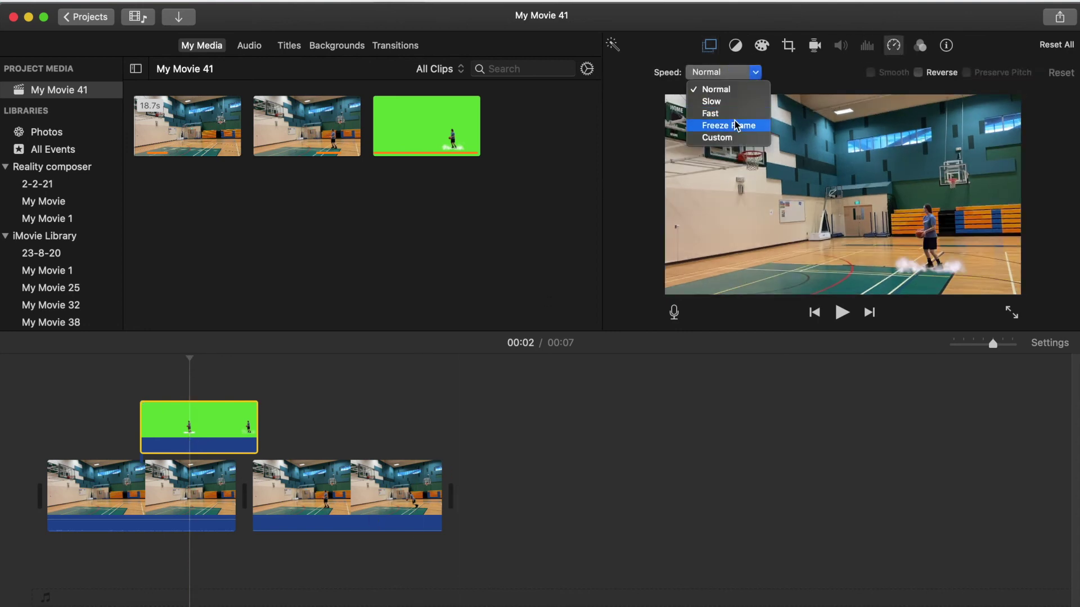
{"action": "key", "text": "Escape"}
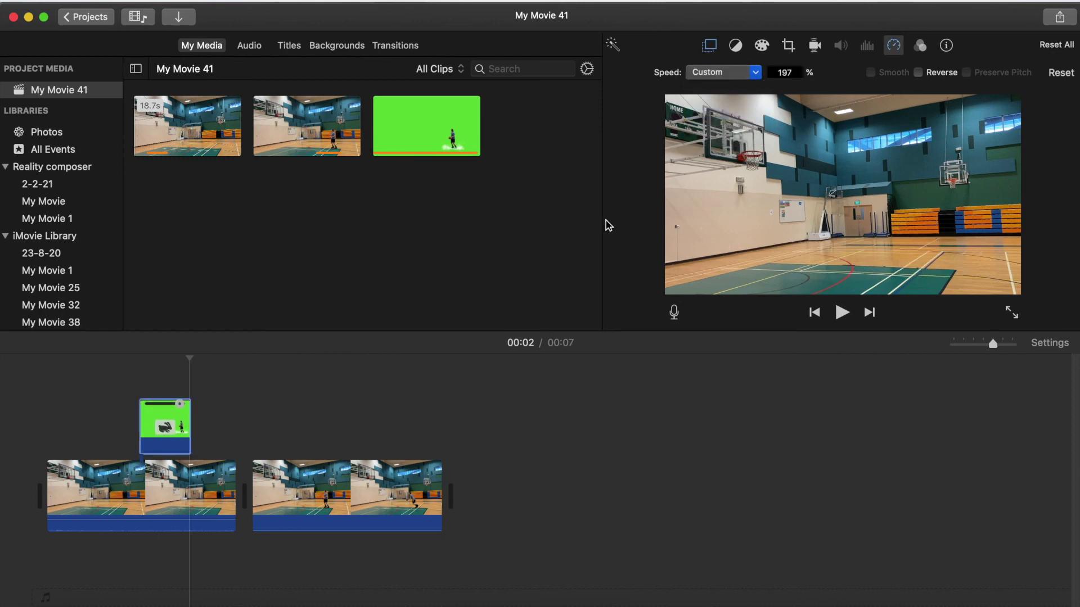
{"action": "left_click_drag", "start_coordinate": [172, 412], "coordinate": [209, 413]}
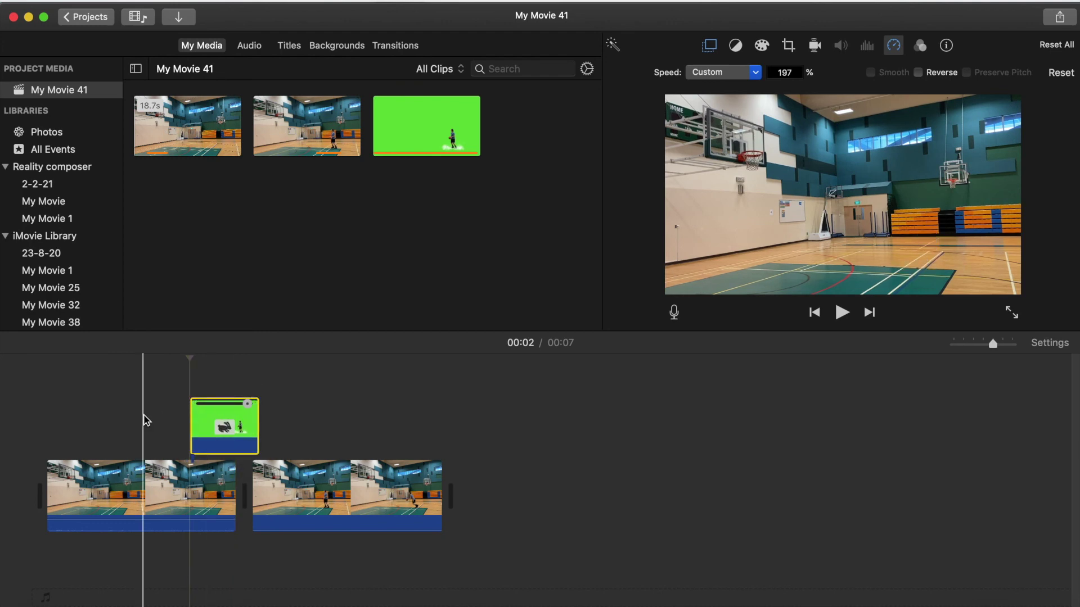
{"action": "key", "text": "space"}
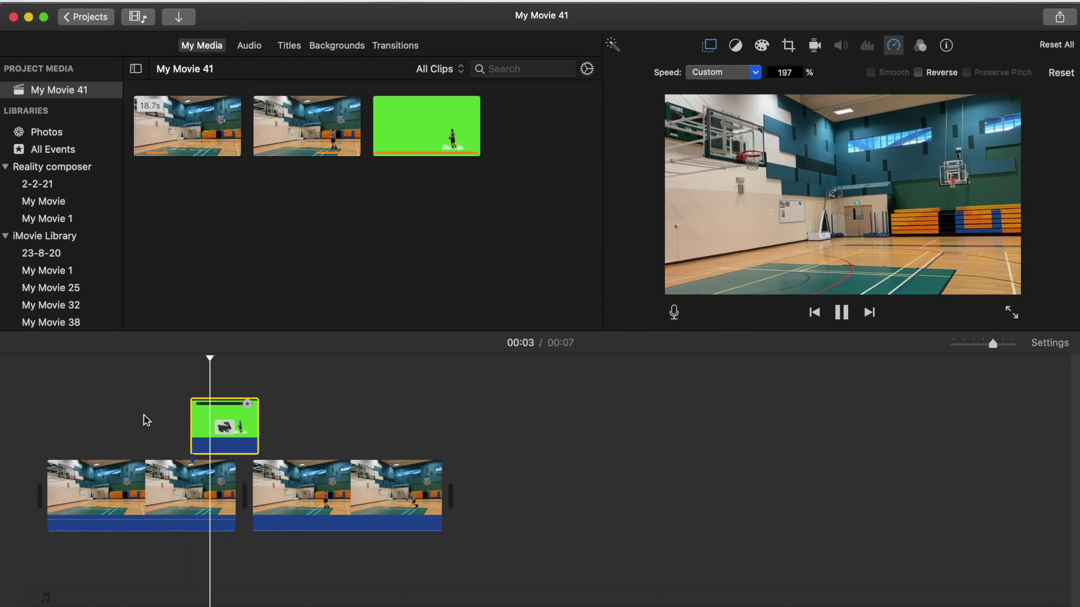